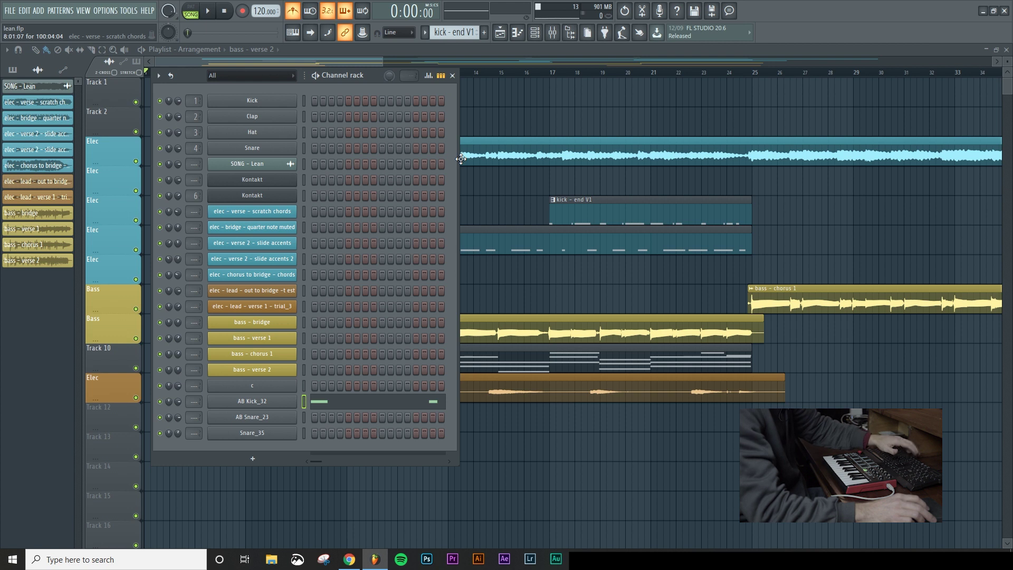
# - Check the MIDI device settings and AB Kick_32 sampler, then toggle the channel rack
pyautogui.press('F10')
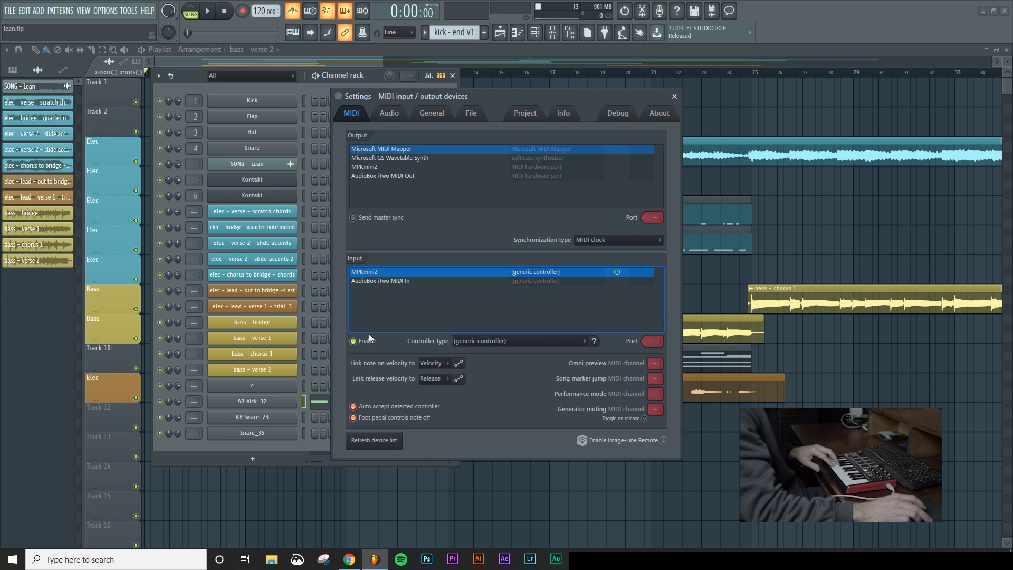
pyautogui.click(675, 97)
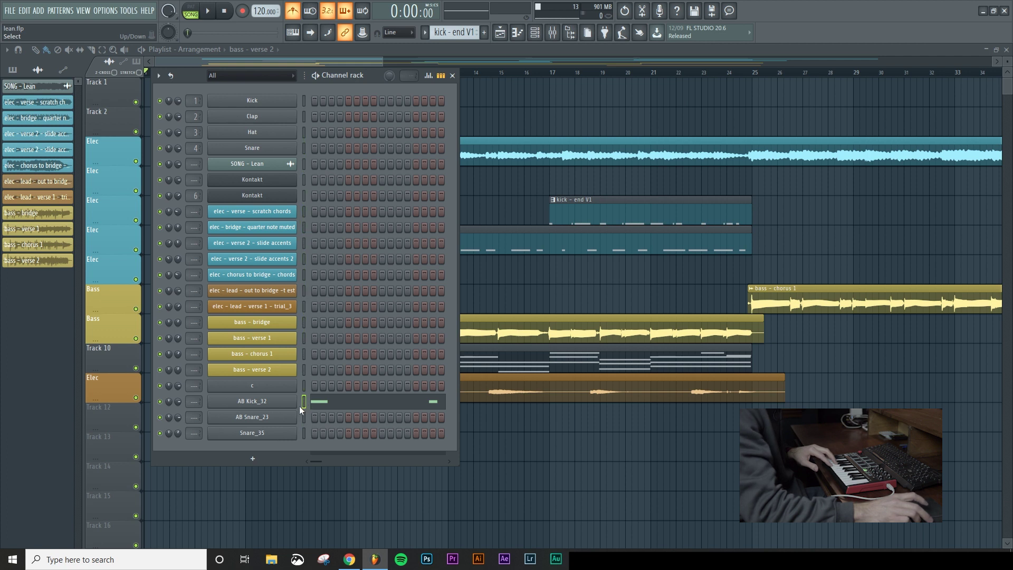
pyautogui.click(280, 404)
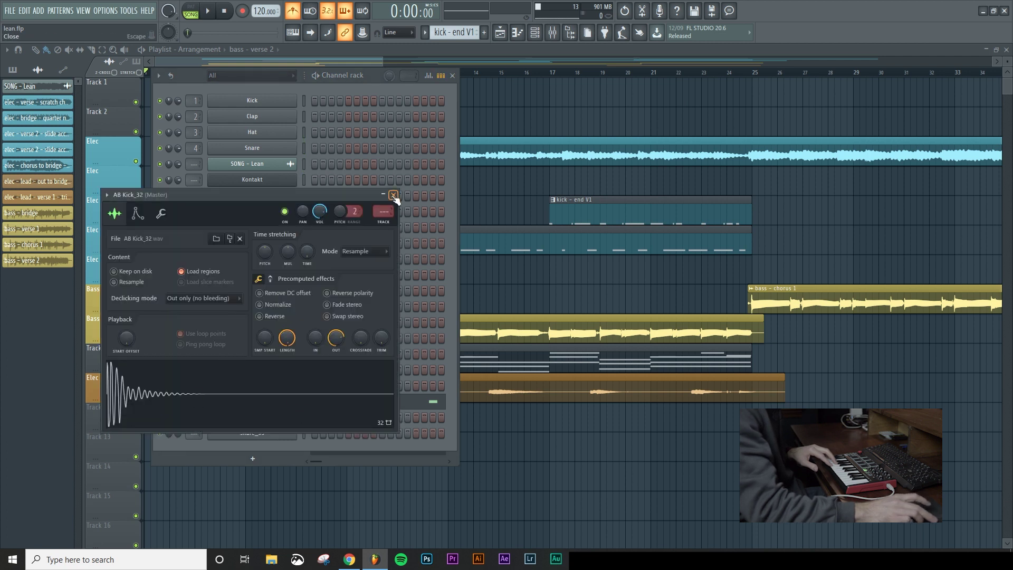
pyautogui.press('Escape')
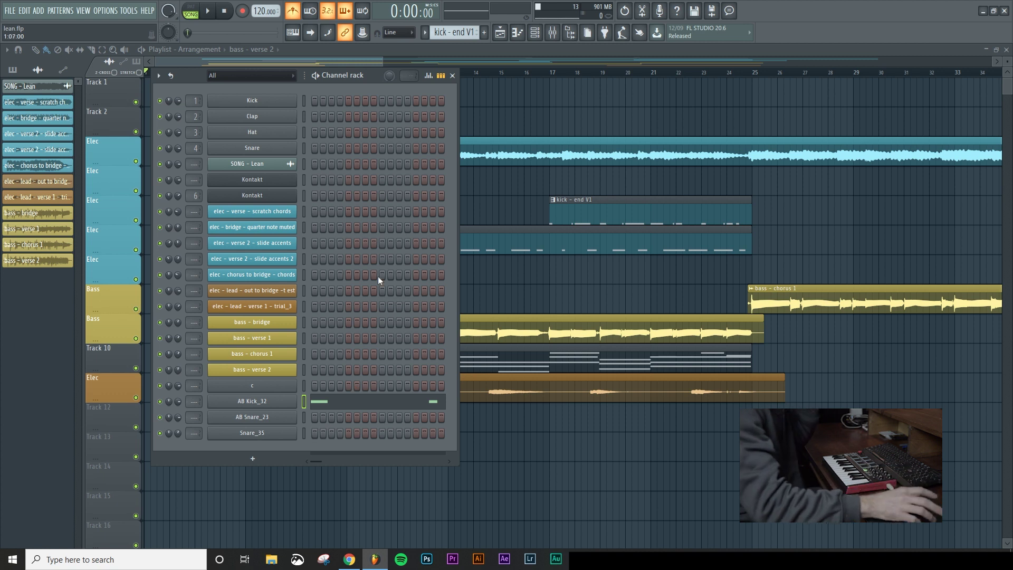
pyautogui.press('F6')
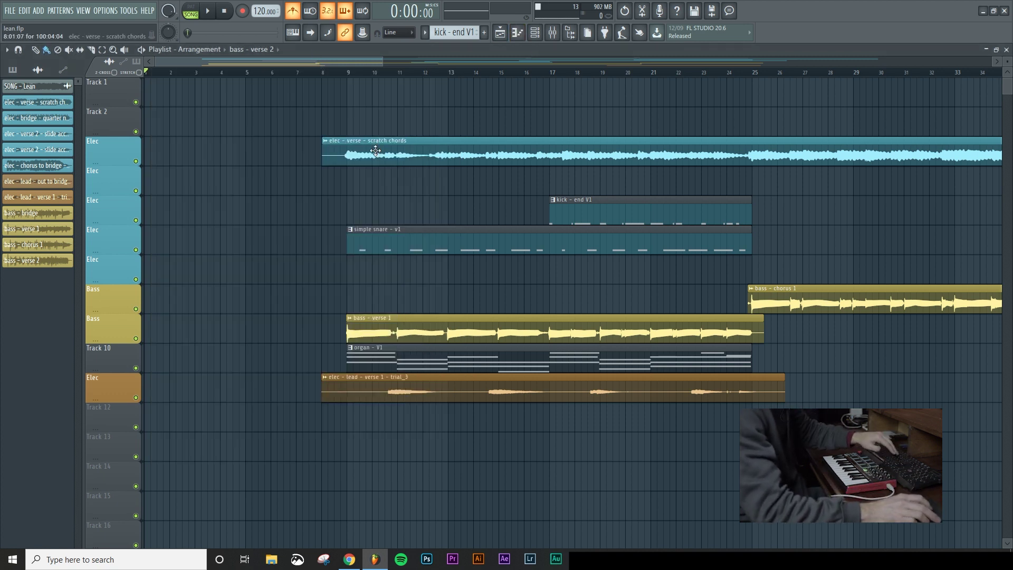
pyautogui.press('F6')
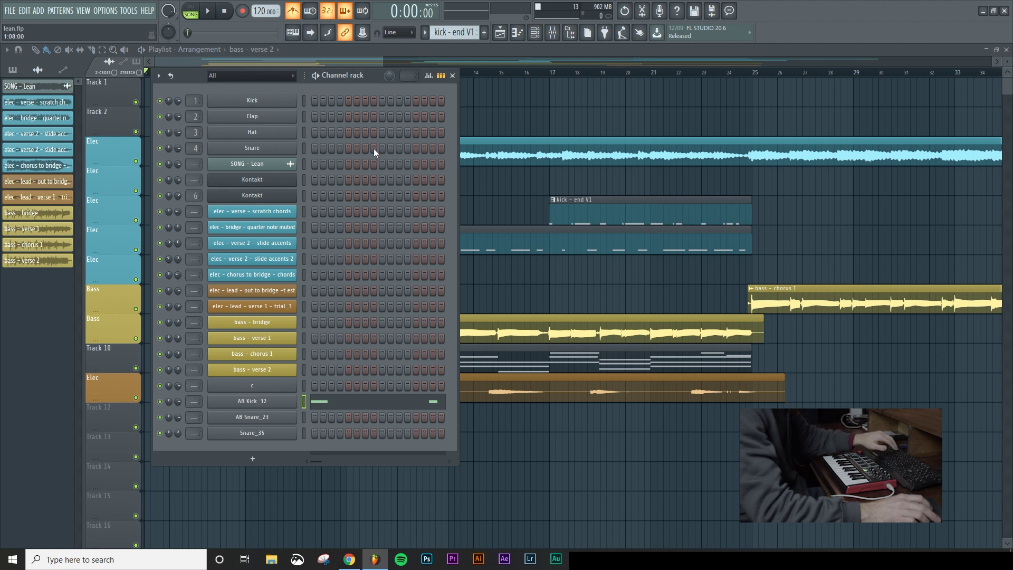
# - Create a new pattern named 'Kick - Test', start playback, and widen the channel rack
pyautogui.press('F4')
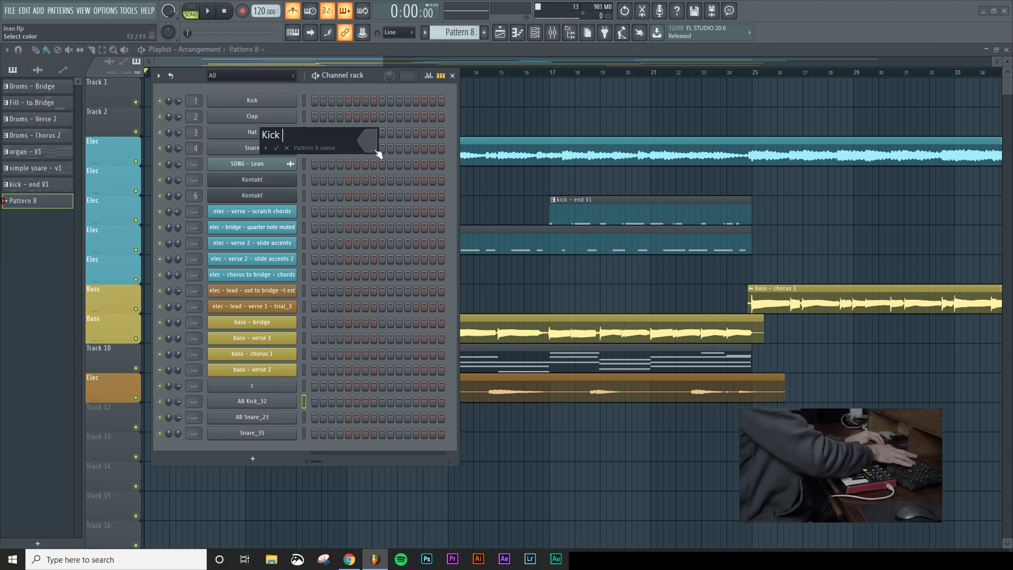
pyautogui.write('Kick - Test')
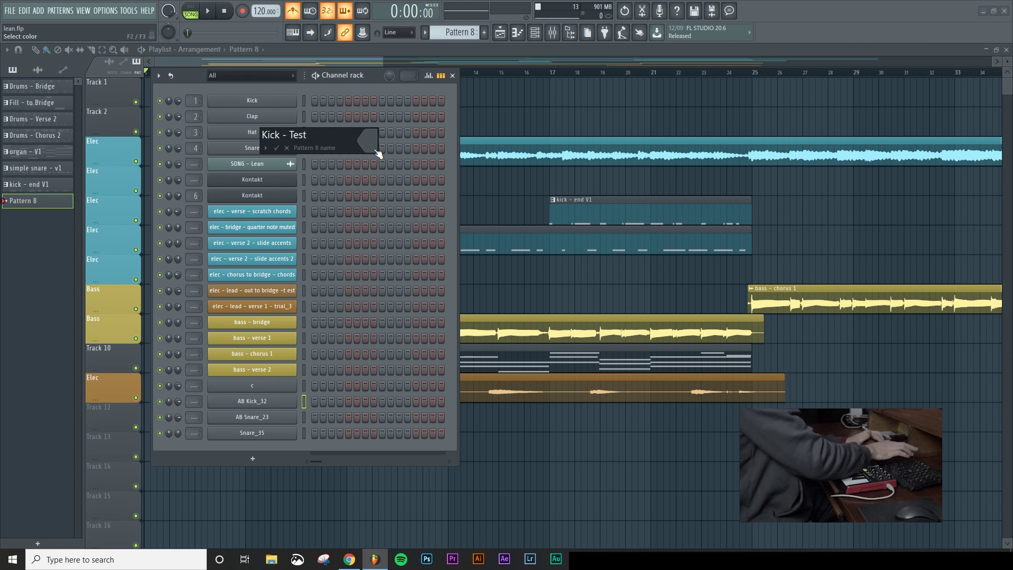
pyautogui.press('Return')
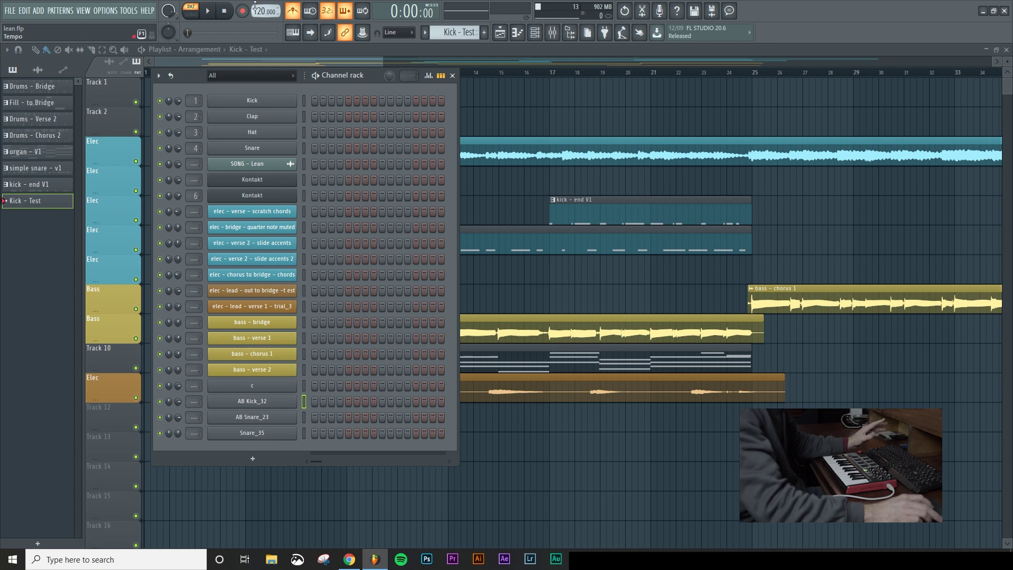
pyautogui.click(208, 12)
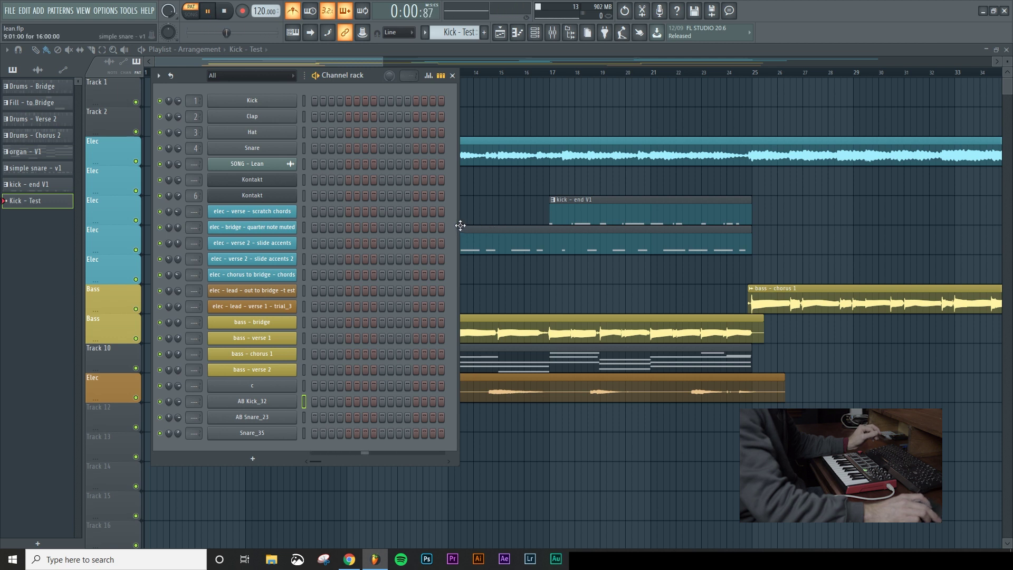
pyautogui.moveTo(459, 226); pyautogui.dragTo(658, 222)
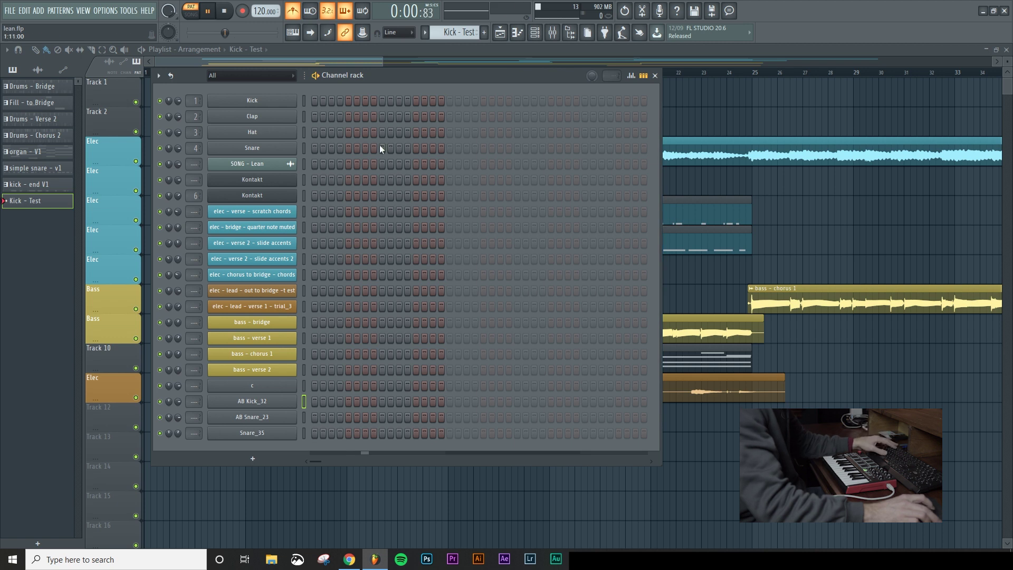
# - Stop playback, review the recording options, and select AB Kick_32 as the record channel
pyautogui.press('space')
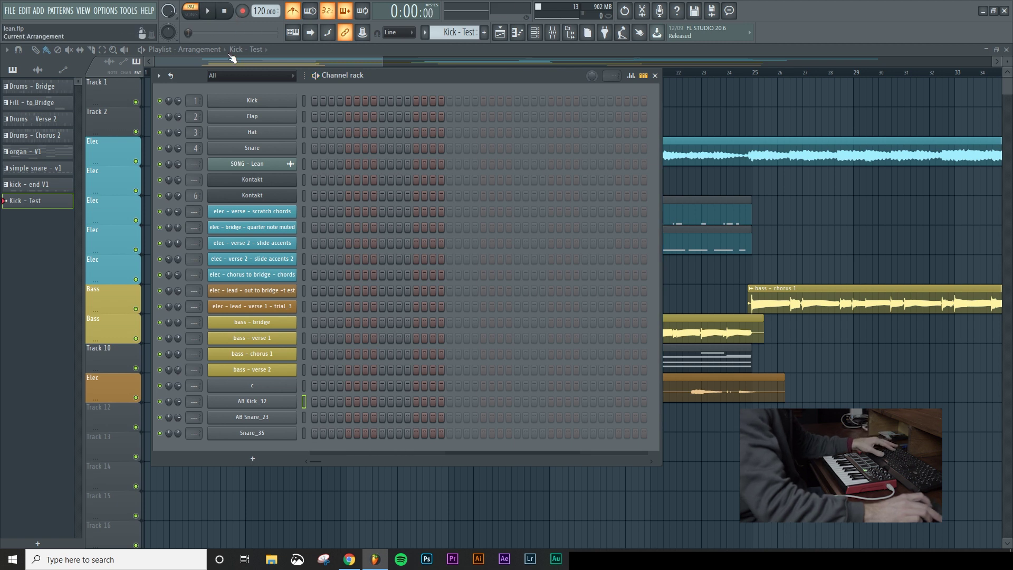
pyautogui.rightClick(243, 12)
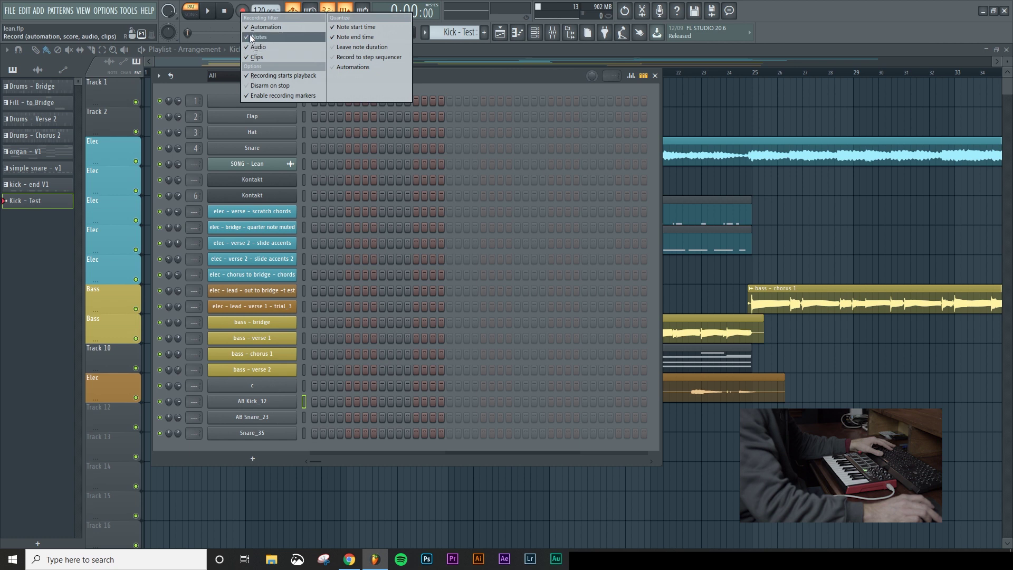
pyautogui.click(229, 30)
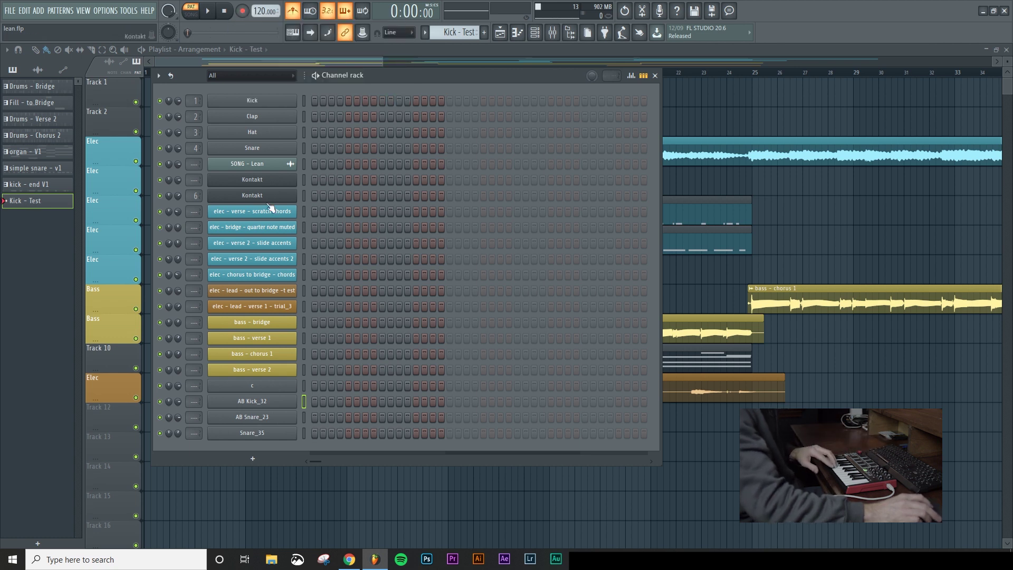
pyautogui.click(304, 403)
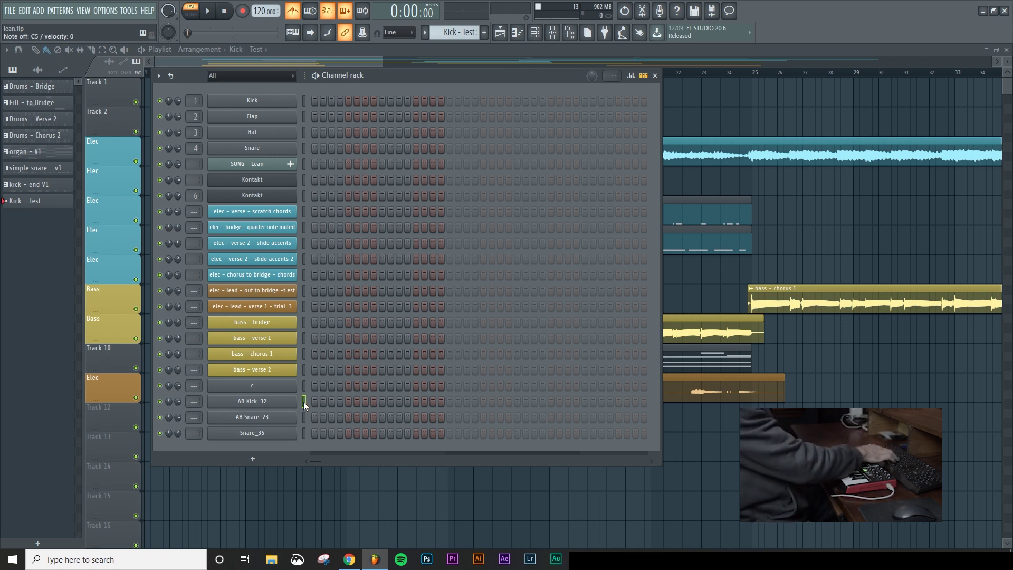
# - Rehearse, then record the kick part with a count-in and open it in the piano roll
pyautogui.press('space')
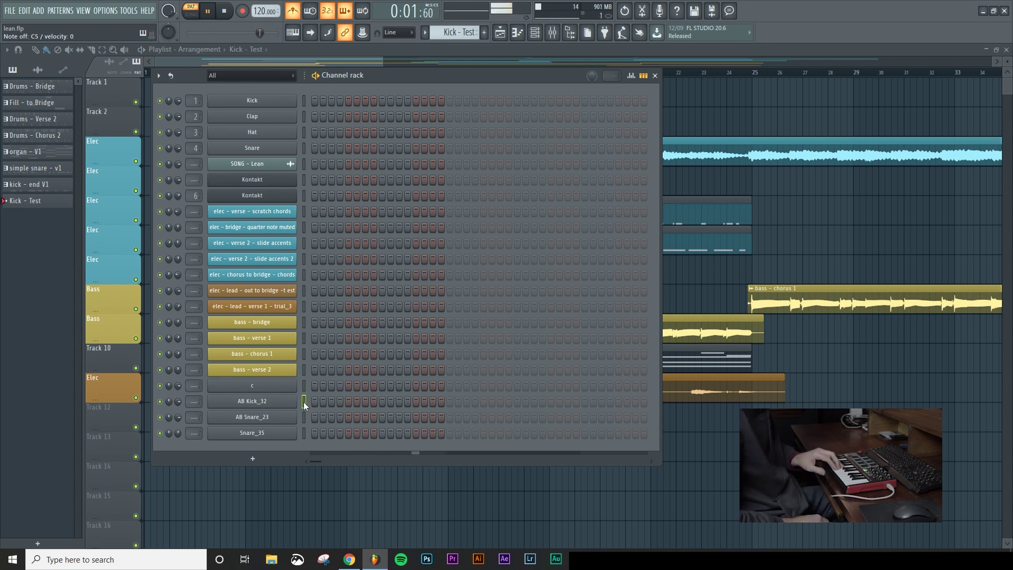
pyautogui.press('space')
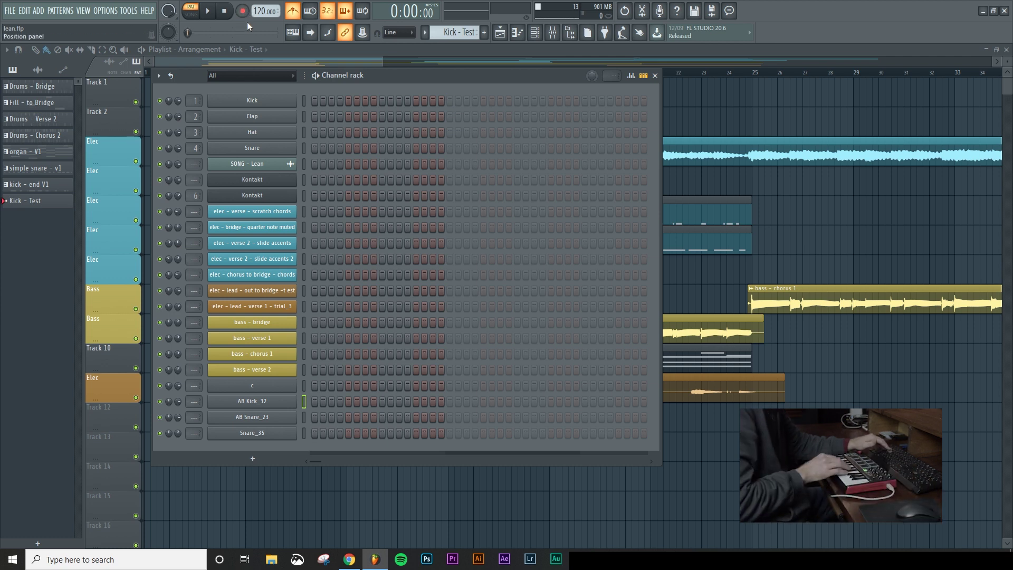
pyautogui.press('space')
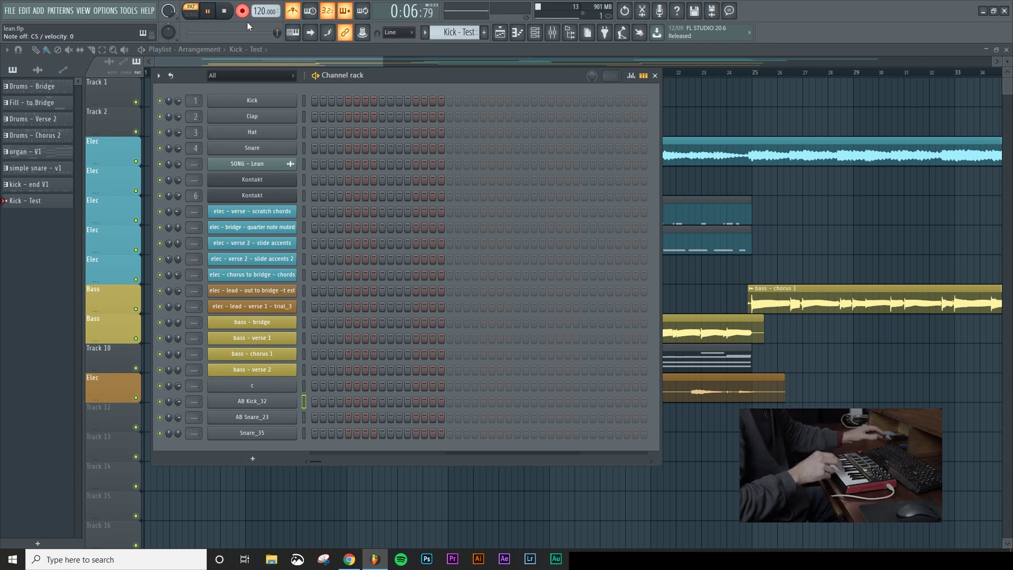
pyautogui.press('space')
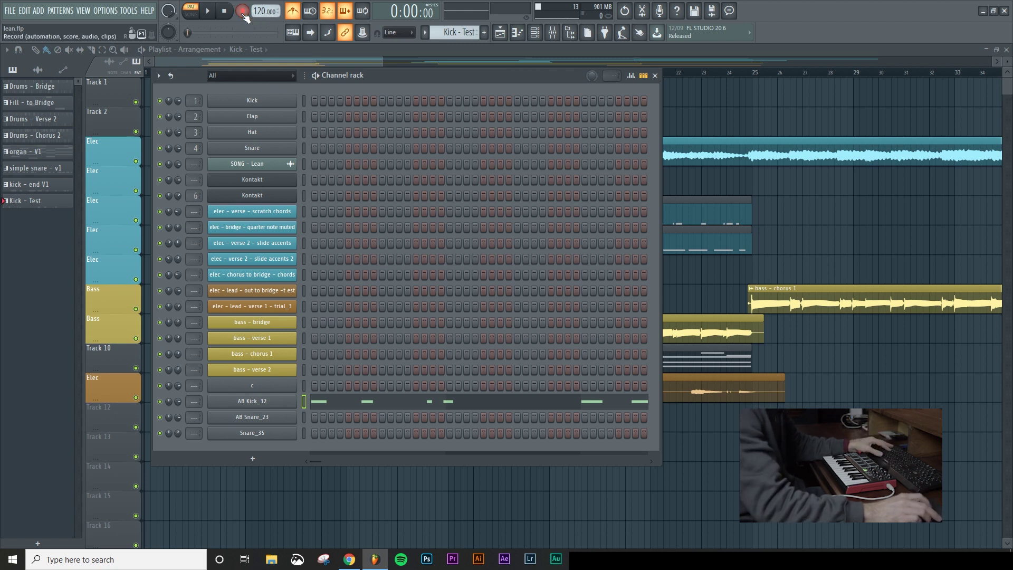
pyautogui.click(310, 402)
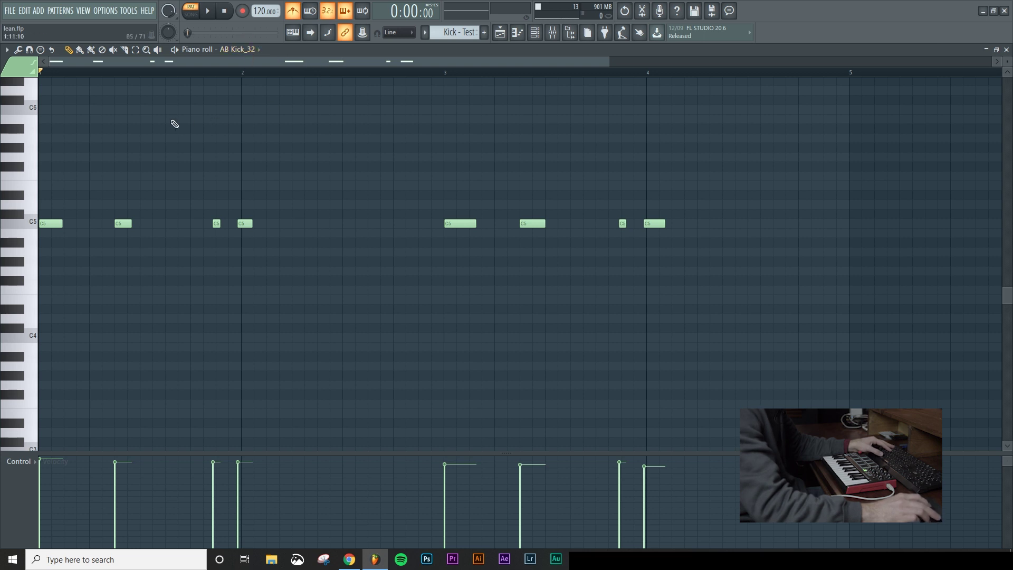
# - Play back the kick take and shift the two C5 notes near bar 2 slightly later
pyautogui.press('space')
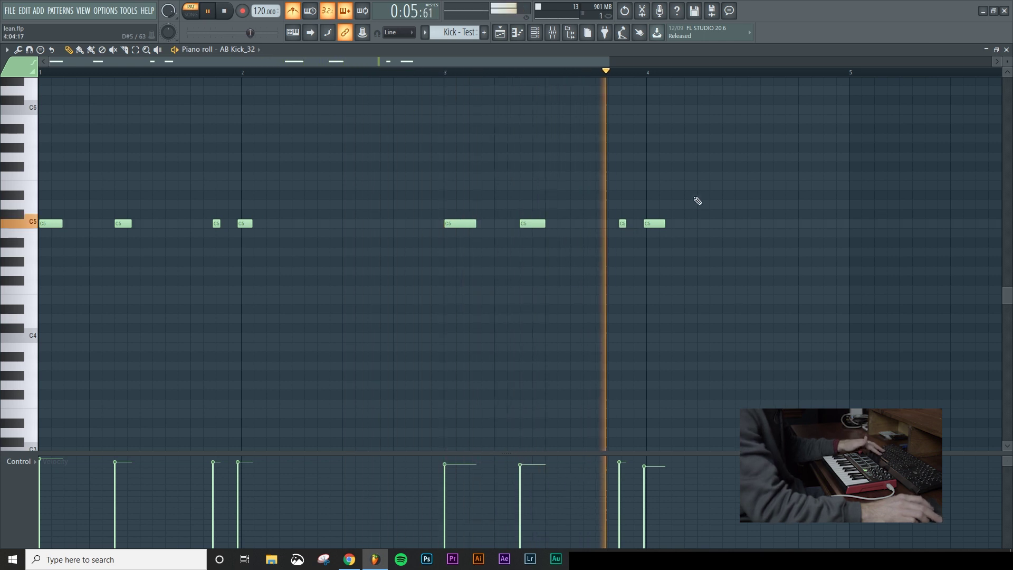
pyautogui.press('space')
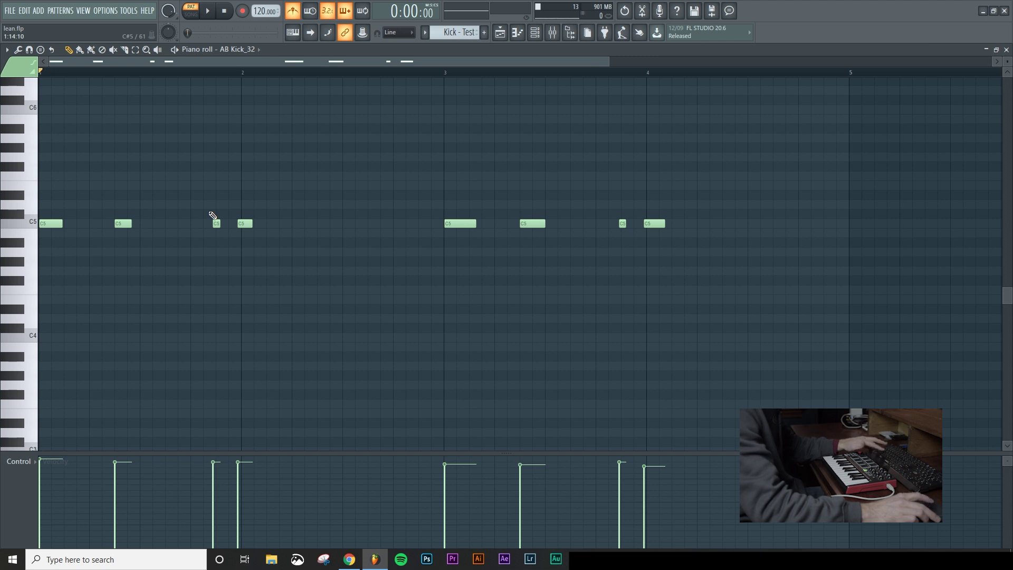
pyautogui.moveTo(208, 201); pyautogui.dragTo(270, 246)
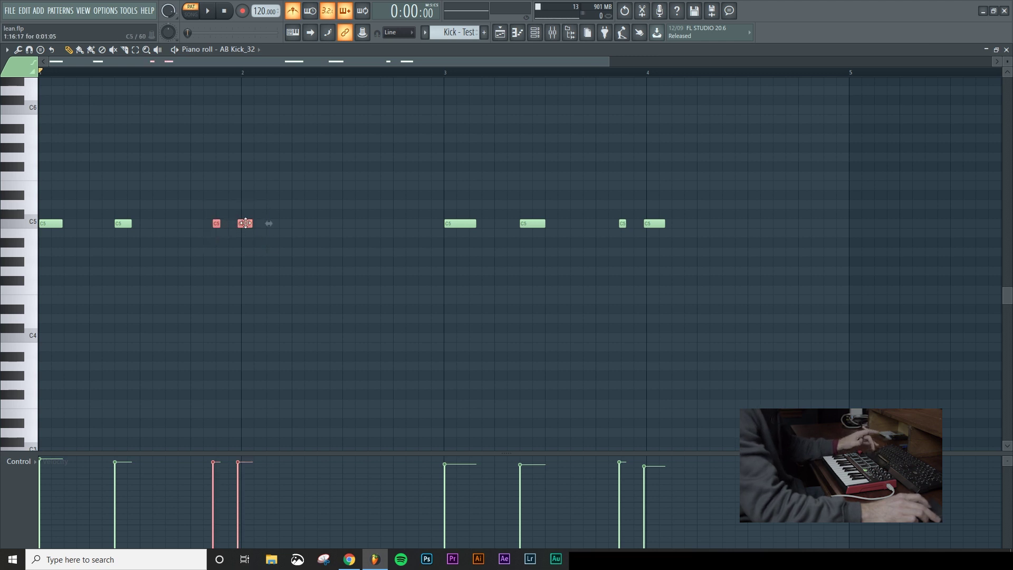
pyautogui.moveTo(245, 223); pyautogui.dragTo(248, 223)
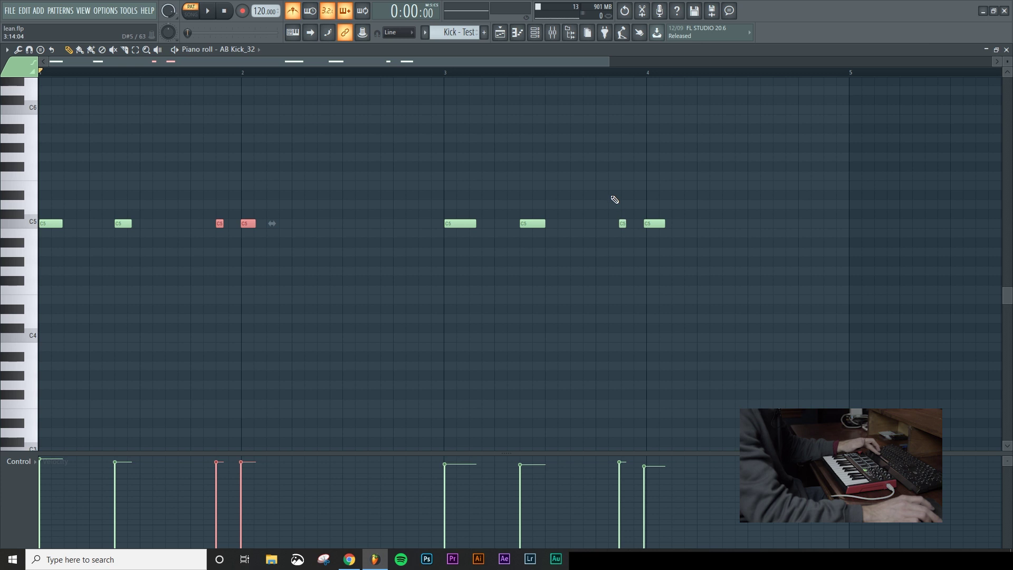
# - Shift the C5 note pair near bar 4 slightly later and play the adjusted pattern
pyautogui.moveTo(615, 200); pyautogui.dragTo(683, 255)
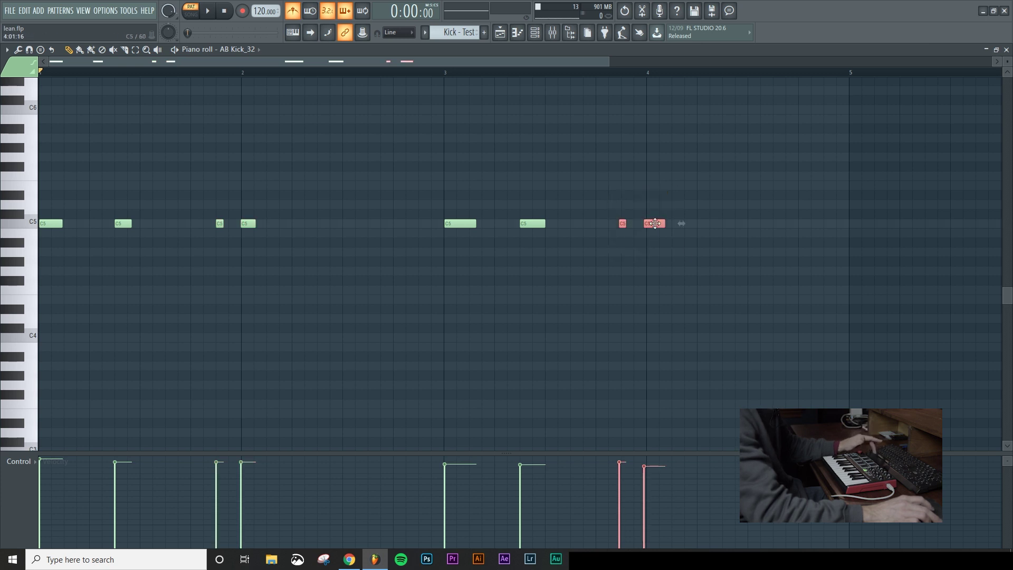
pyautogui.moveTo(654, 223); pyautogui.dragTo(657, 224)
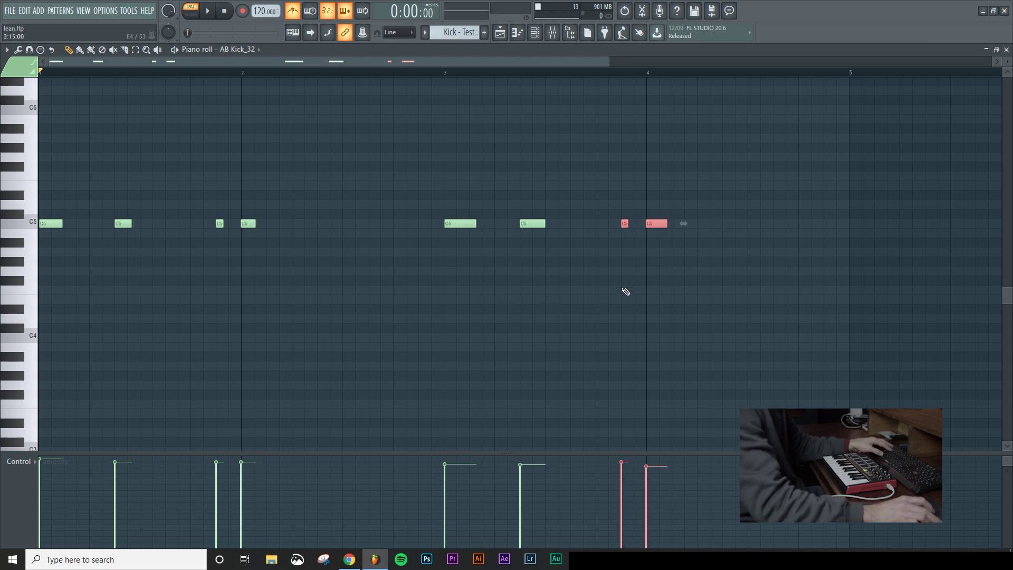
pyautogui.press('space')
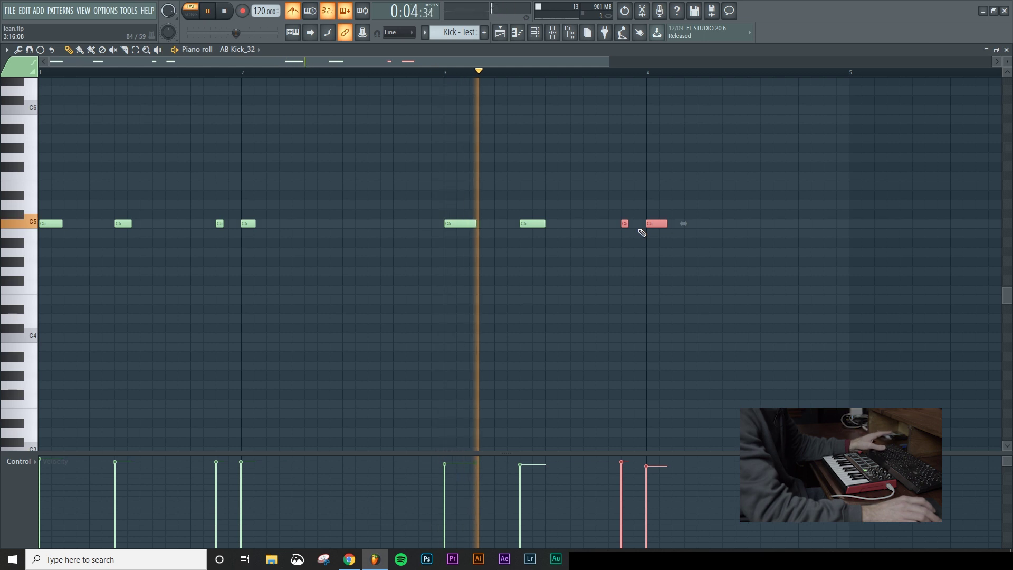
pyautogui.press('space')
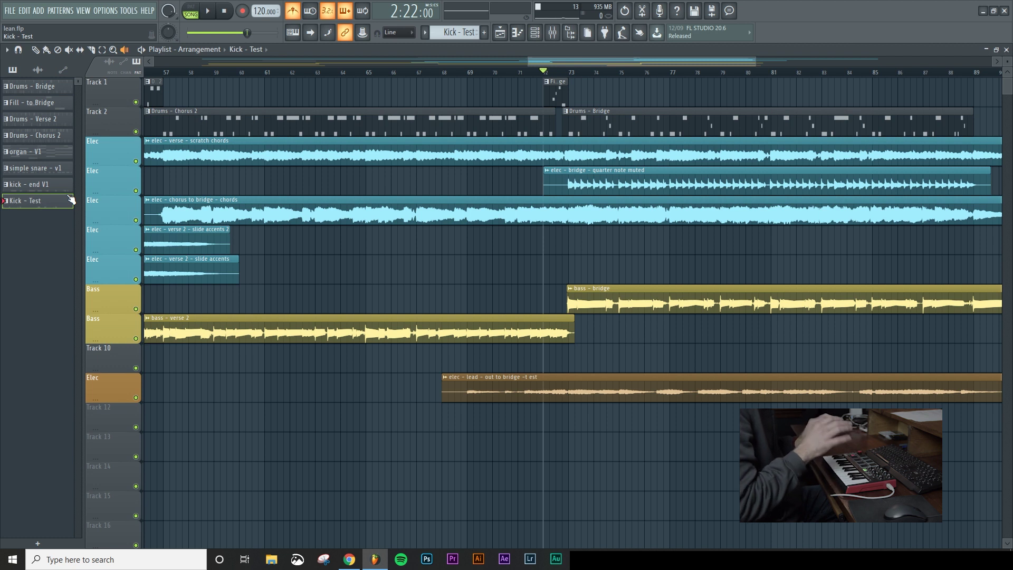
# - Create a new pattern named 'B3 - Bridge', fixing a typo, and bring up the channel rack
pyautogui.press('F4')
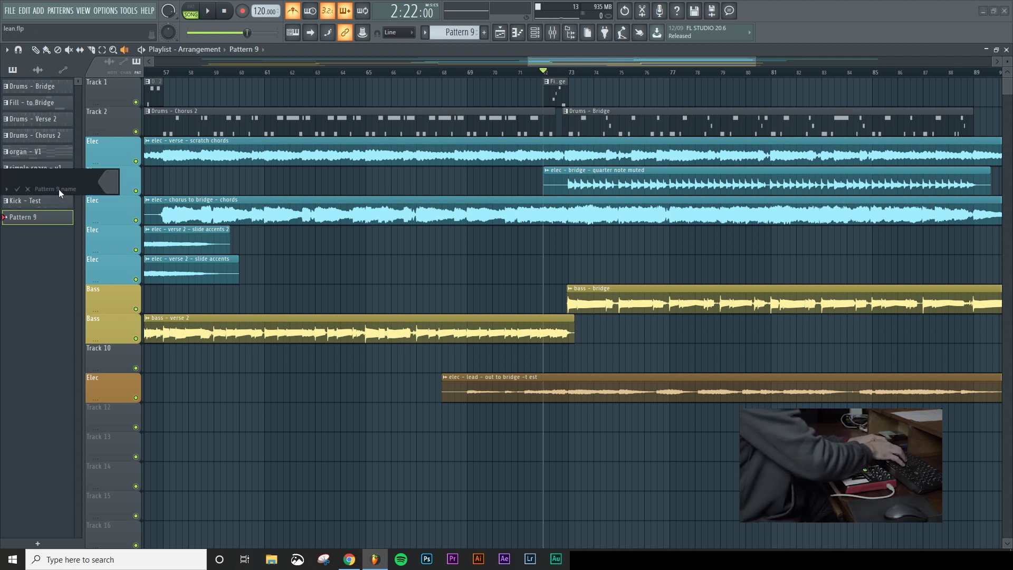
pyautogui.write('B3 -=')
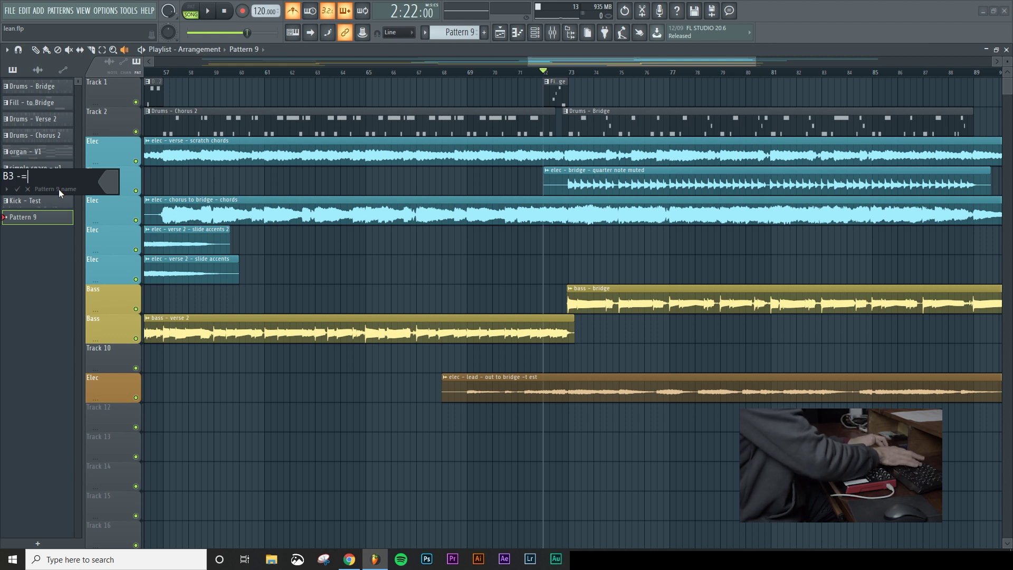
pyautogui.press('BackSpace')
pyautogui.write('Bridge')
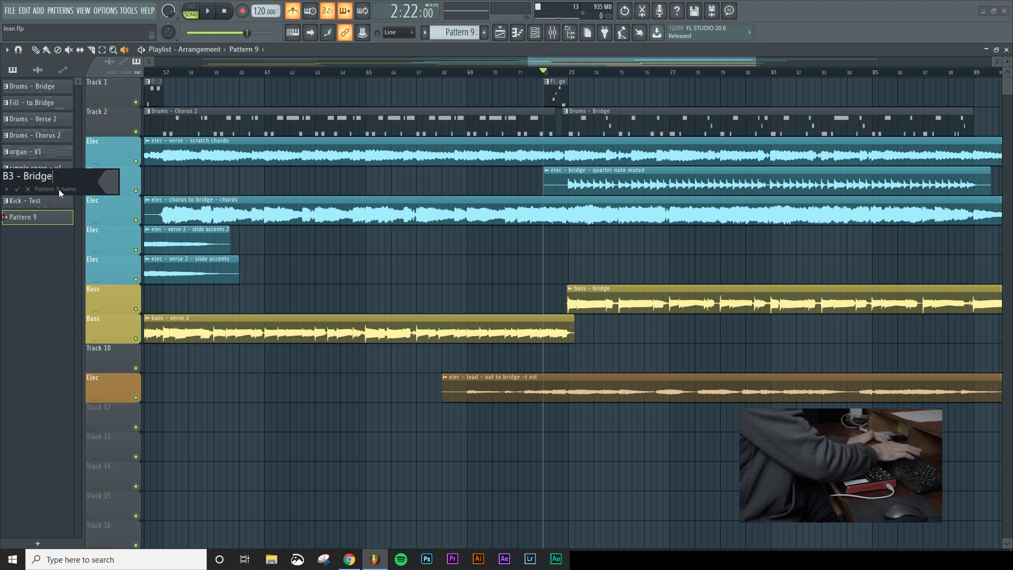
pyautogui.press('Return')
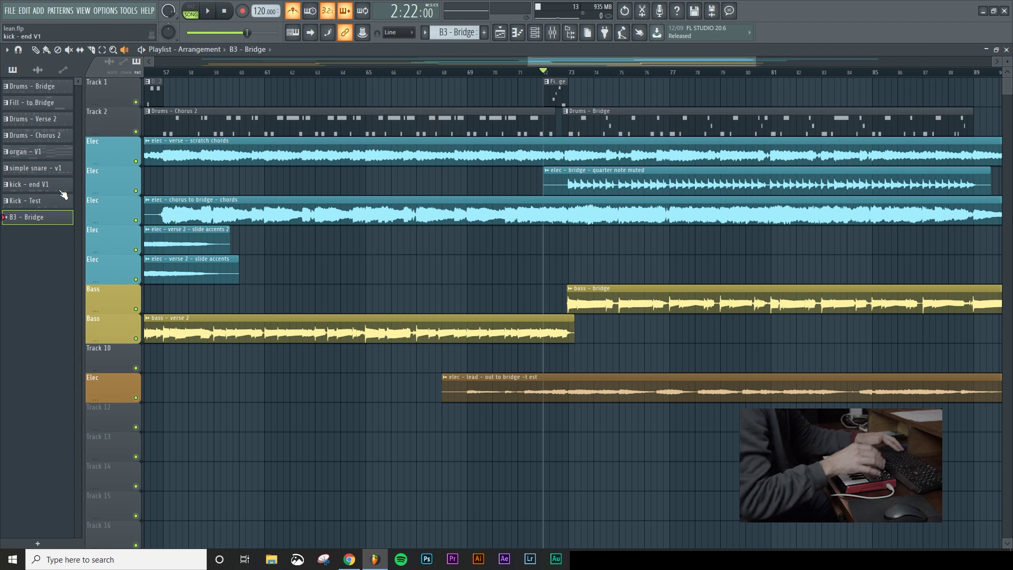
pyautogui.press('F6')
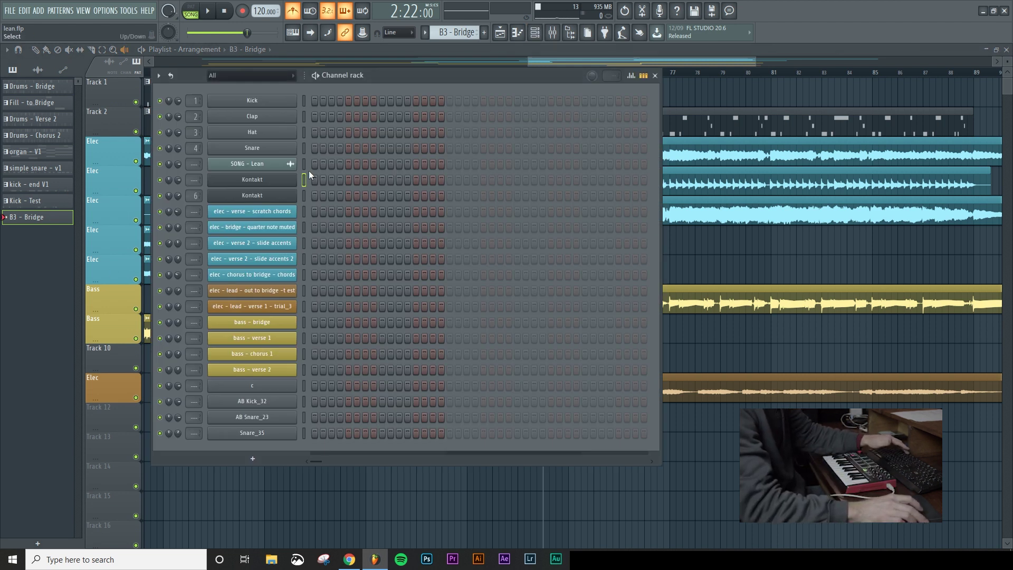
# - View the Kontakt Tonewheel Organ B3 instrument, then play the arrangement from the Playlist
pyautogui.click(291, 183)
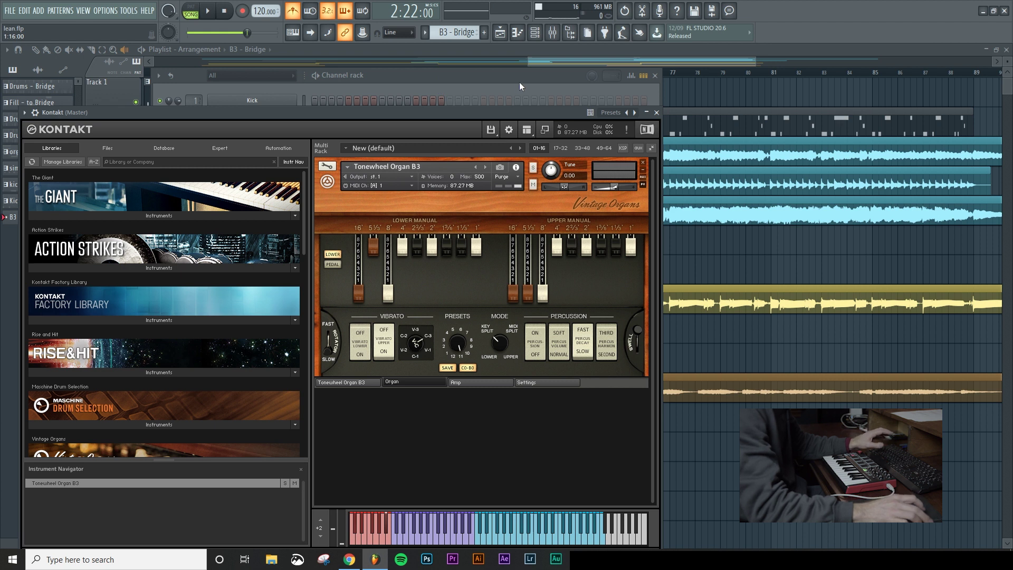
pyautogui.click(693, 51)
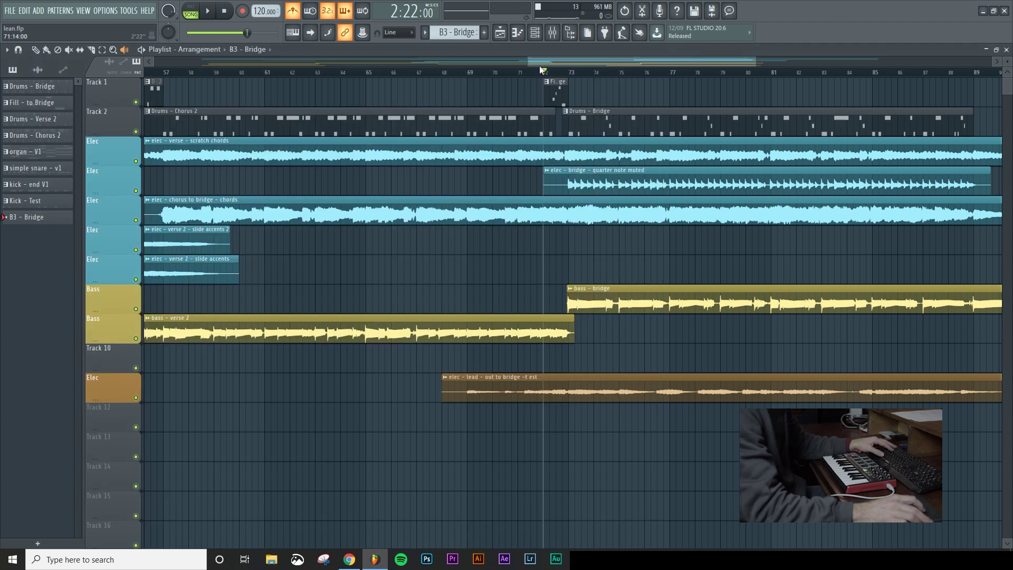
pyautogui.press('space')
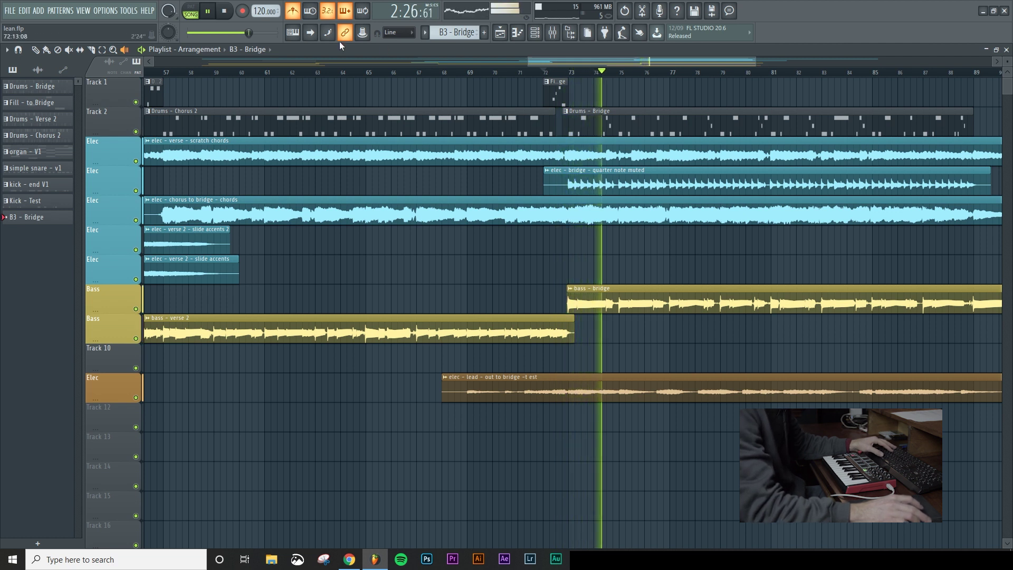
# - Stop playback, set the recording filter, and record a first organ take
pyautogui.click(226, 12)
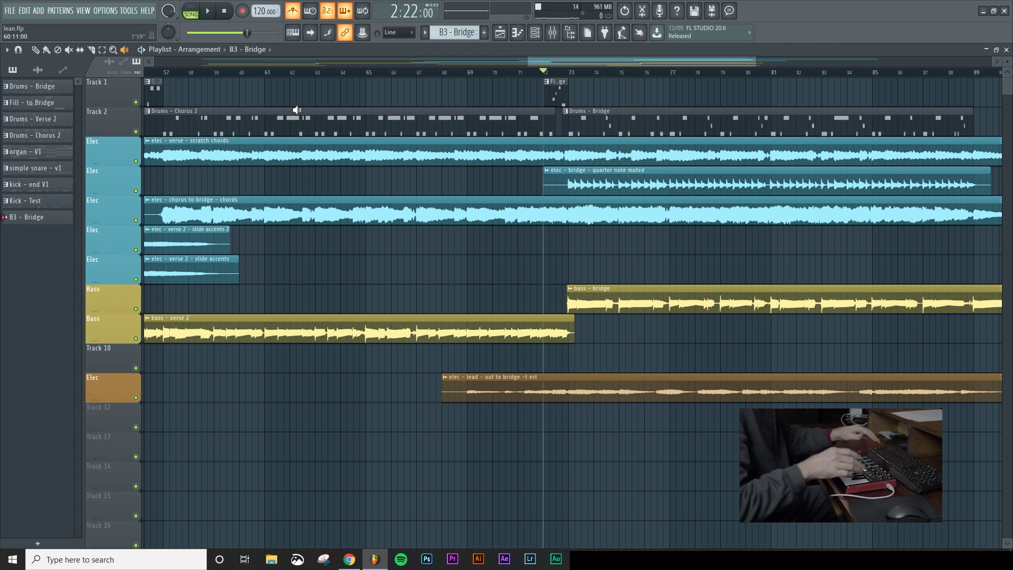
pyautogui.rightClick(241, 16)
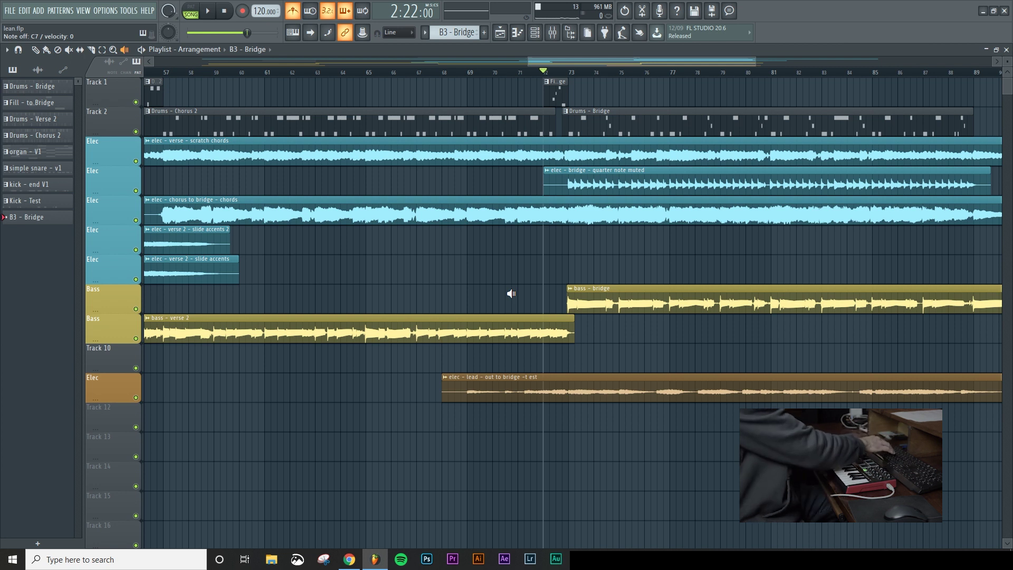
pyautogui.press('space')
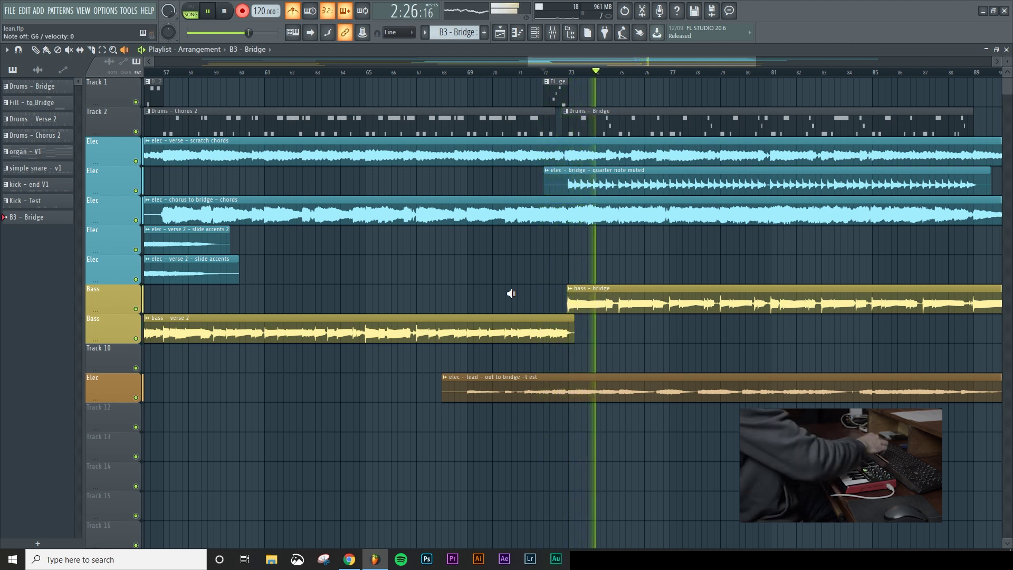
pyautogui.press('space')
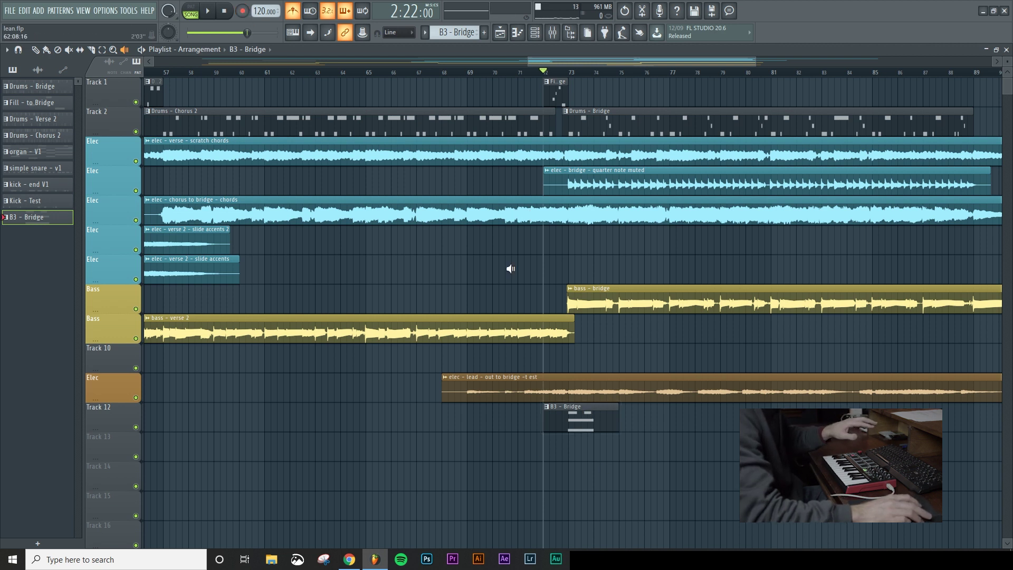
# - Undo the recorded Kontakt notes, delete the Track 12 clip, and start recording again
pyautogui.doubleClick(593, 415)
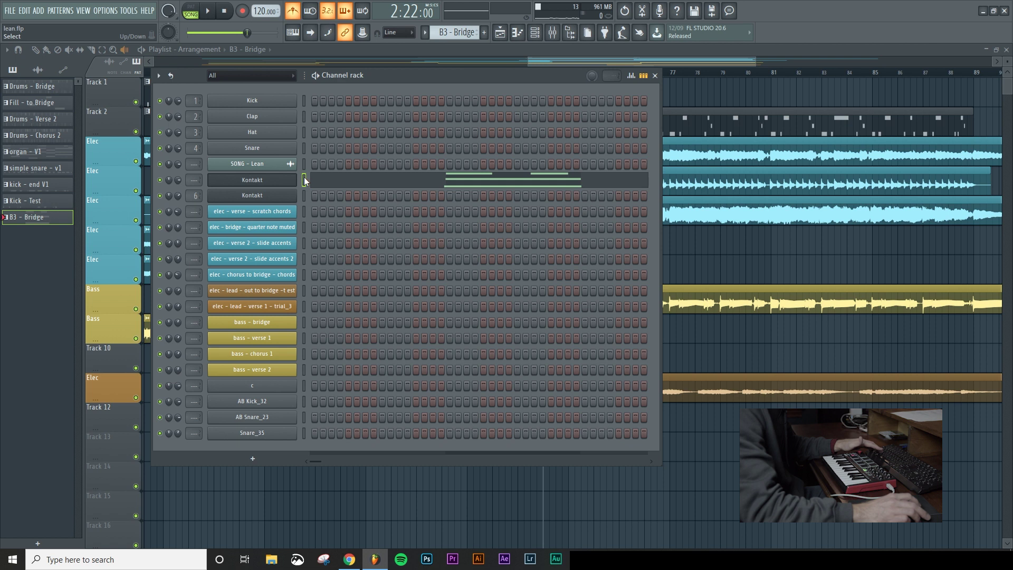
pyautogui.hotkey('ctrl', 'z')
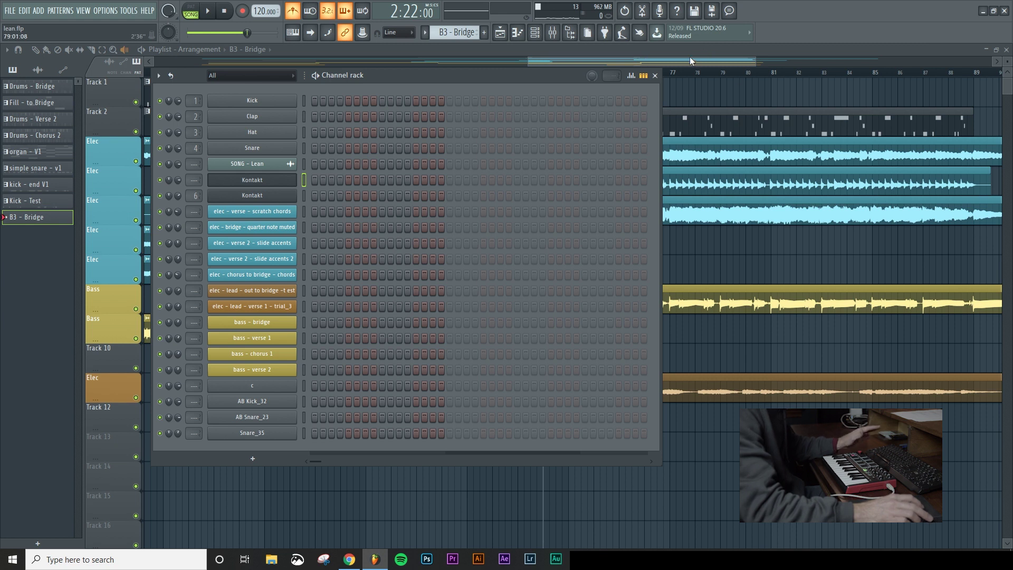
pyautogui.press('F6')
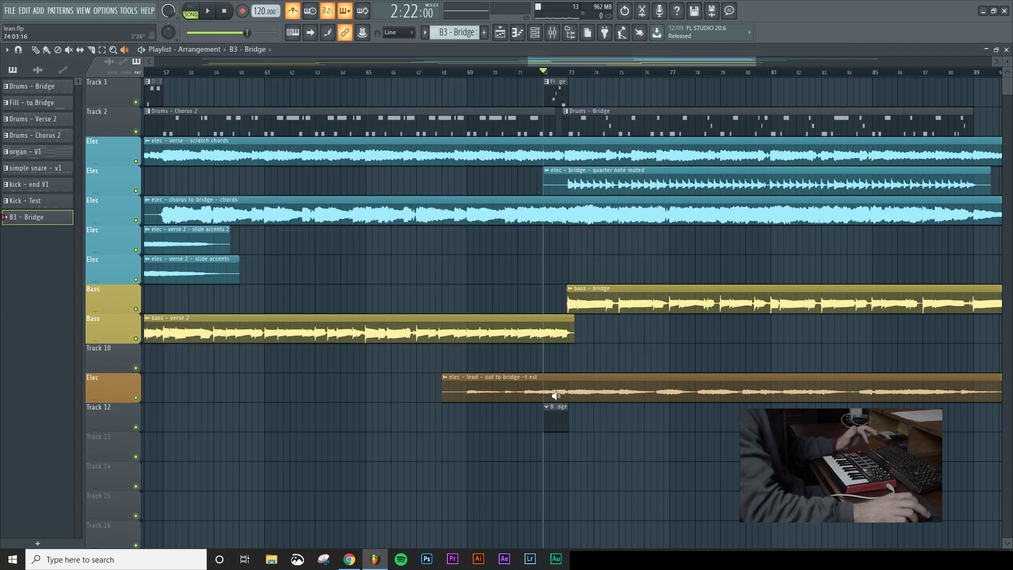
pyautogui.rightClick(562, 412)
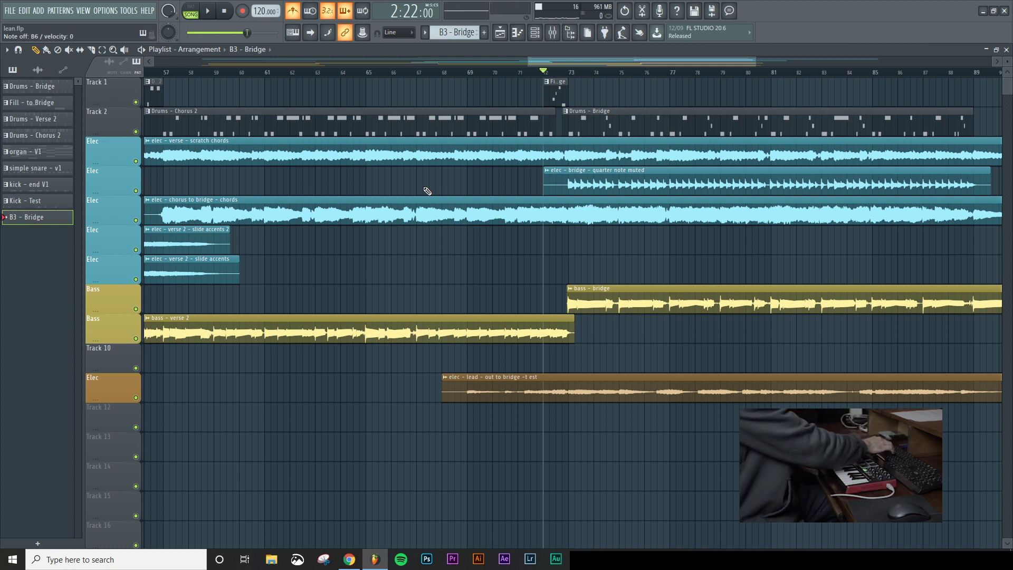
pyautogui.press('space')
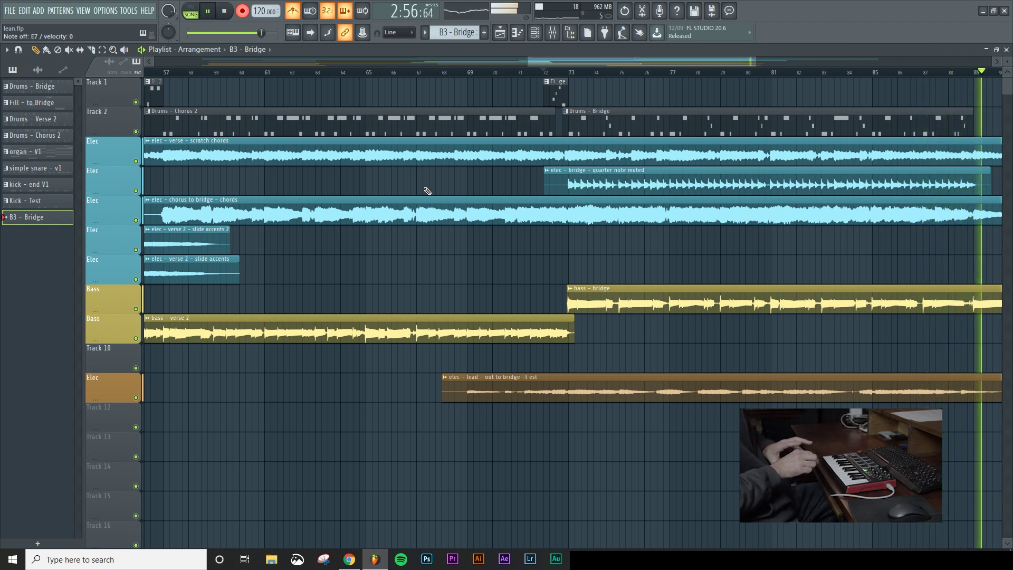
# - Stop the new organ take and open the B3 - Bridge clip on Track 12 in the piano roll
pyautogui.press('space')
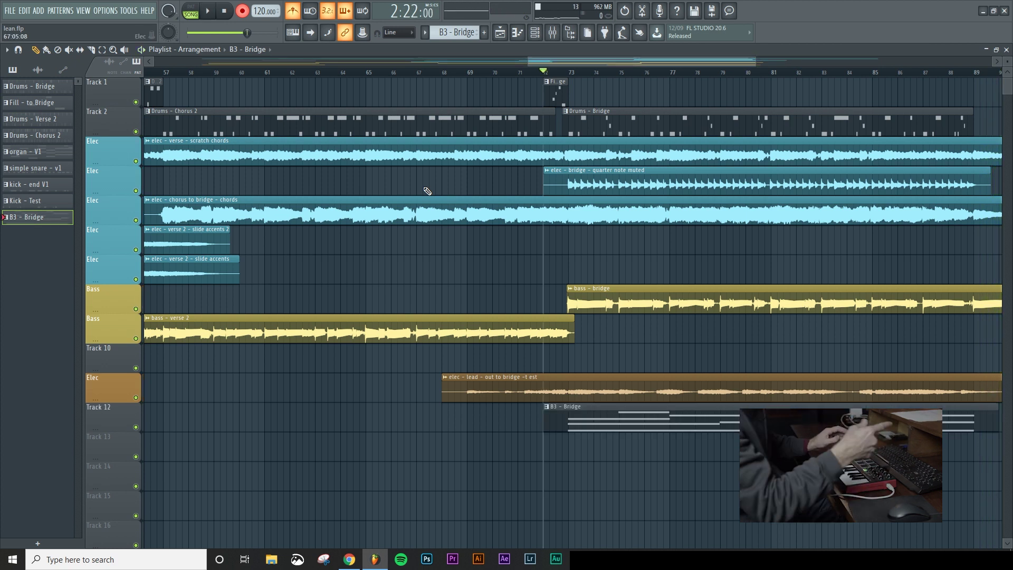
pyautogui.doubleClick(643, 408)
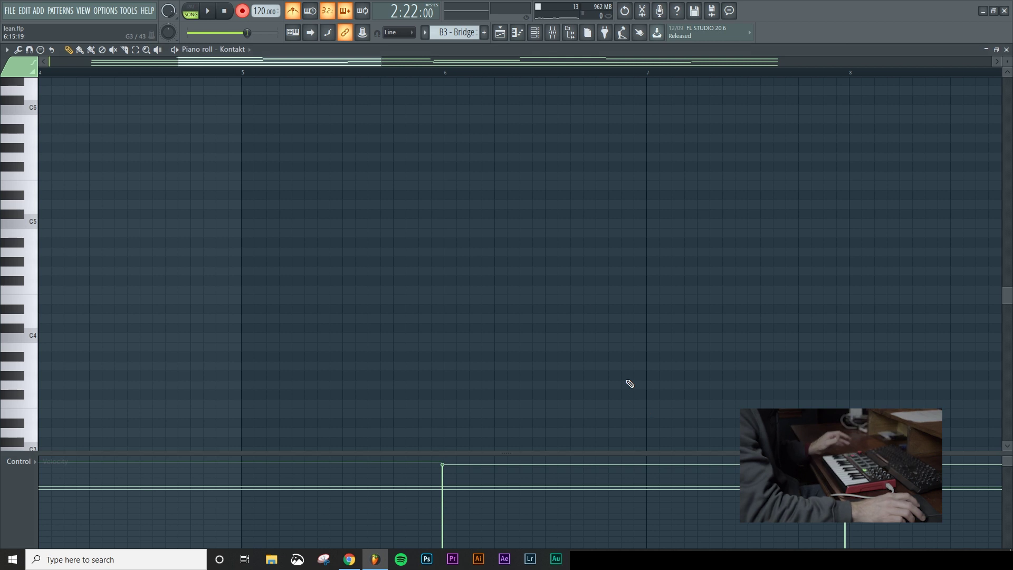
# - Scroll through the recorded organ chords, then close the piano roll
pyautogui.scroll(6, 389, 190)
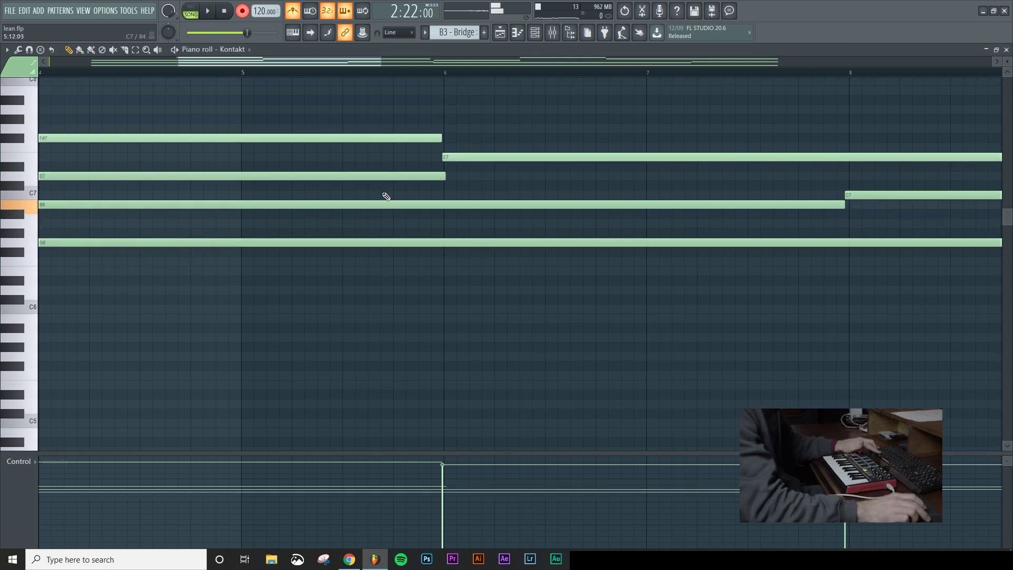
pyautogui.scroll(-8, 386, 197)
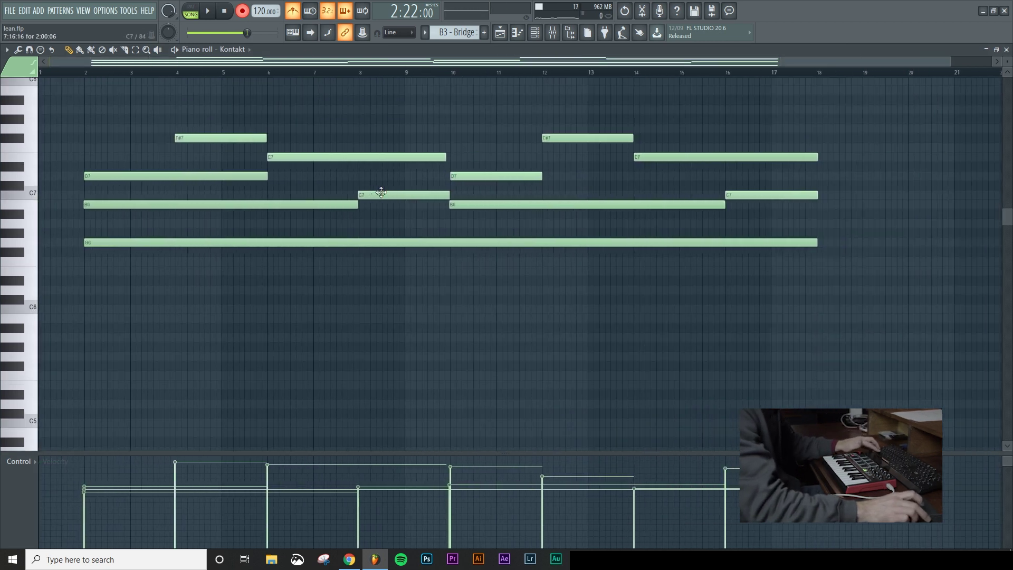
pyautogui.scroll(-1, 381, 193)
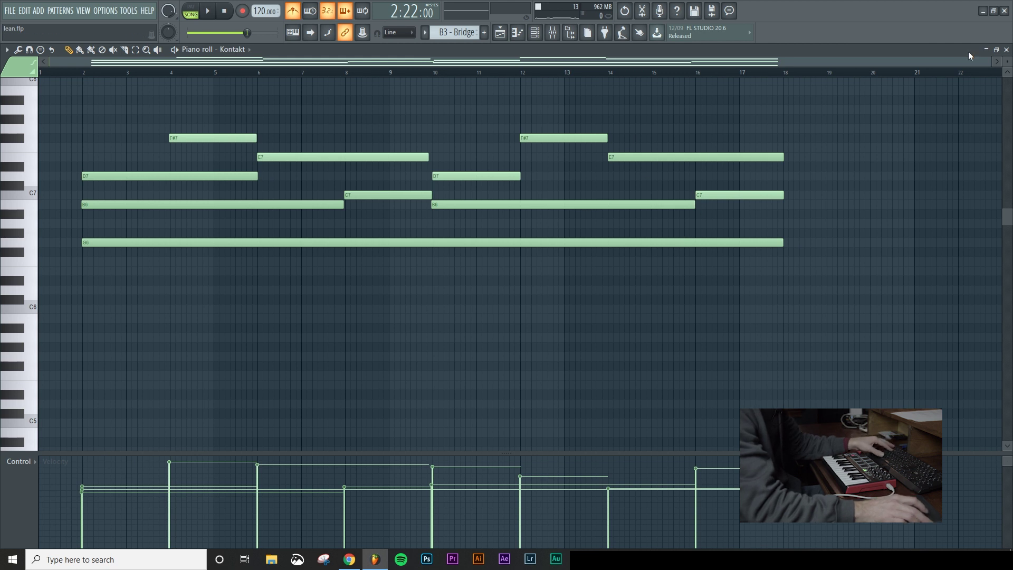
pyautogui.click(1006, 49)
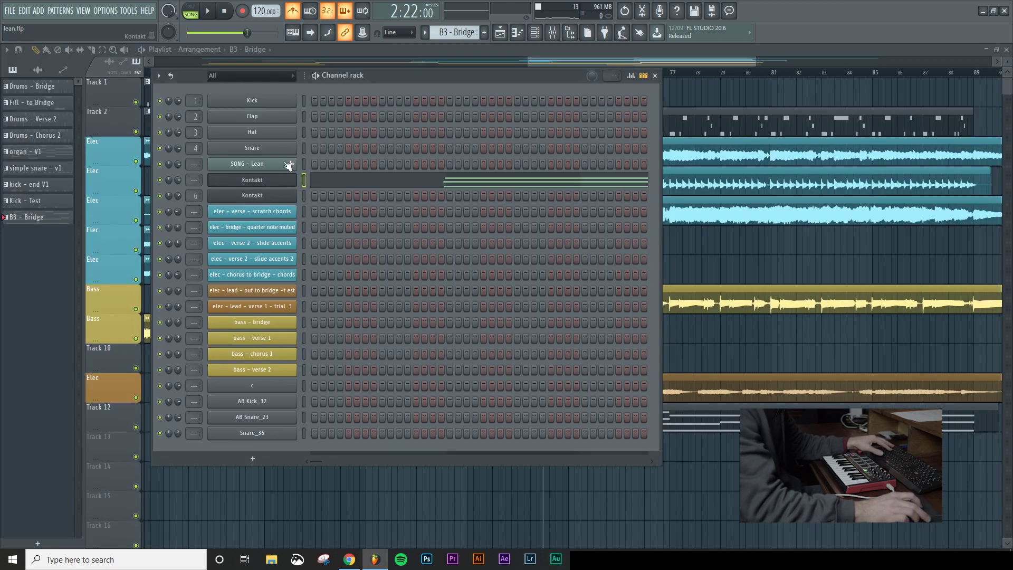
# - Move and close the channel rack, then play from just past bar 72
pyautogui.moveTo(399, 75); pyautogui.dragTo(464, 89)
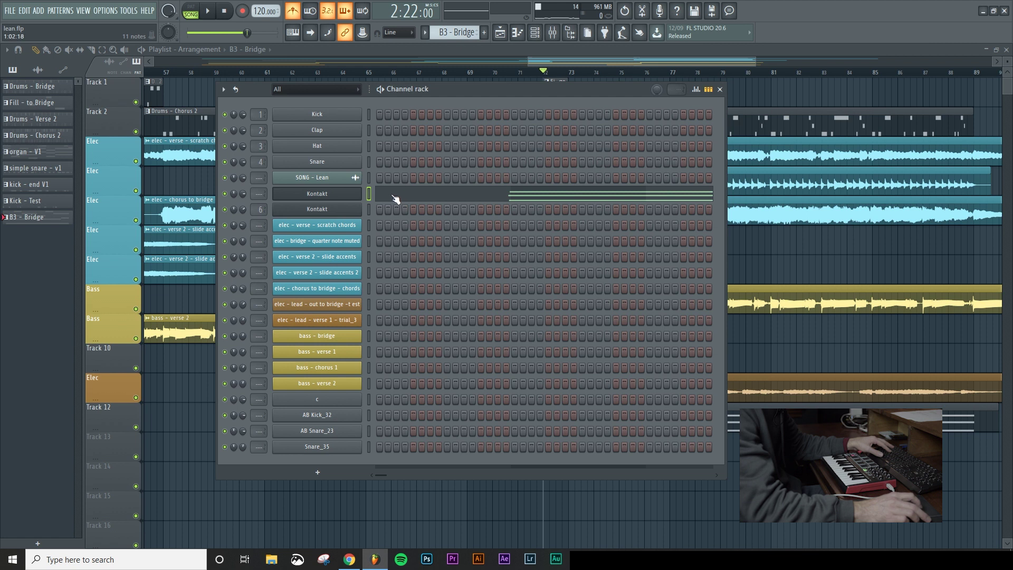
pyautogui.click(719, 89)
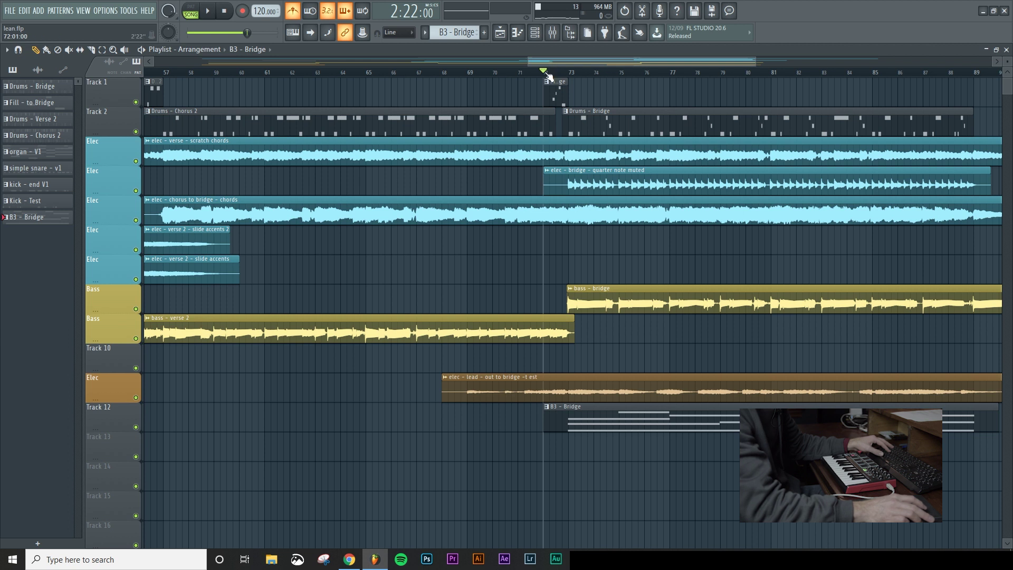
pyautogui.moveTo(548, 78); pyautogui.dragTo(565, 79)
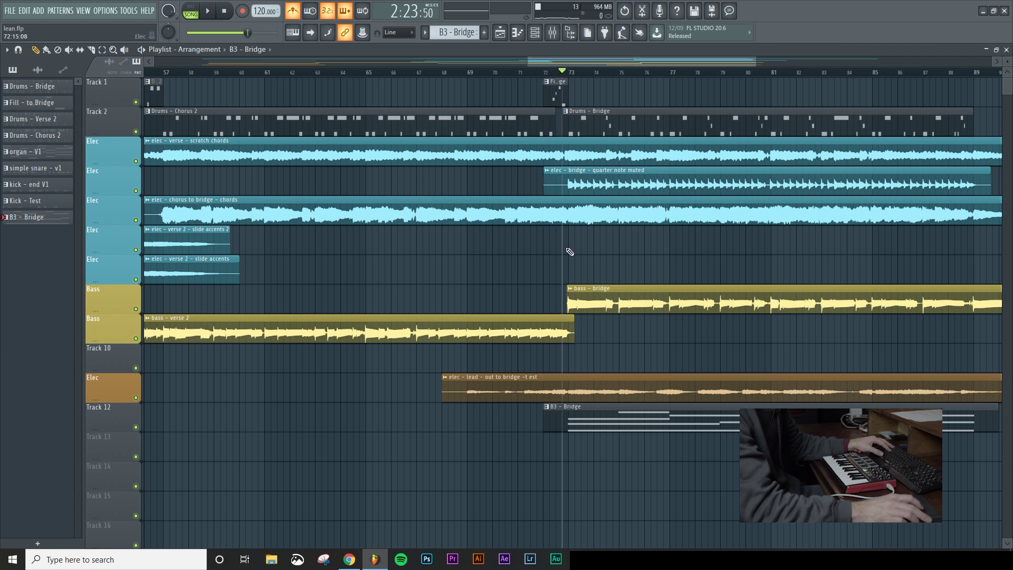
pyautogui.press('space')
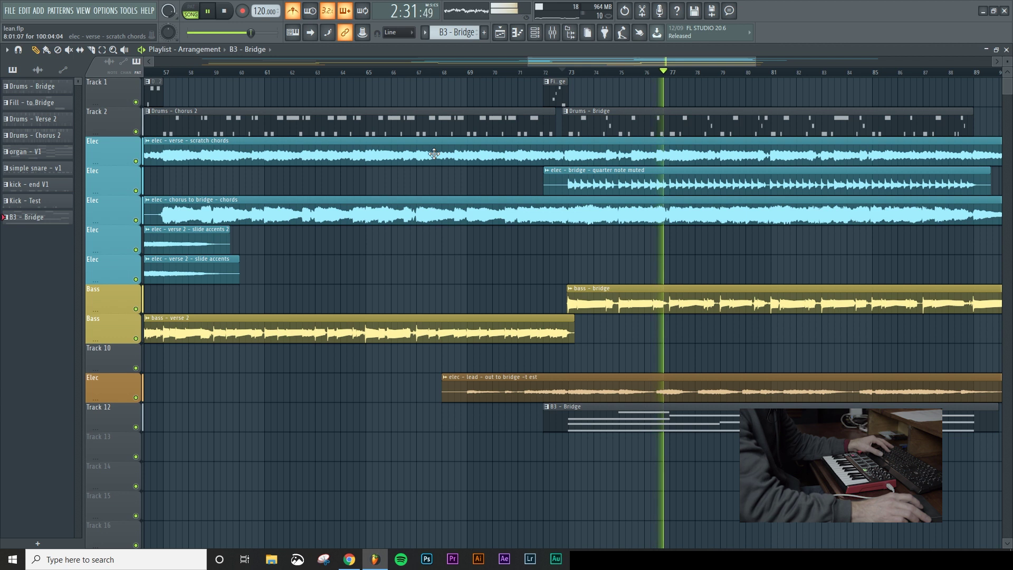
# - Stop playback after hearing the bridge with the new organ take
pyautogui.press('space')
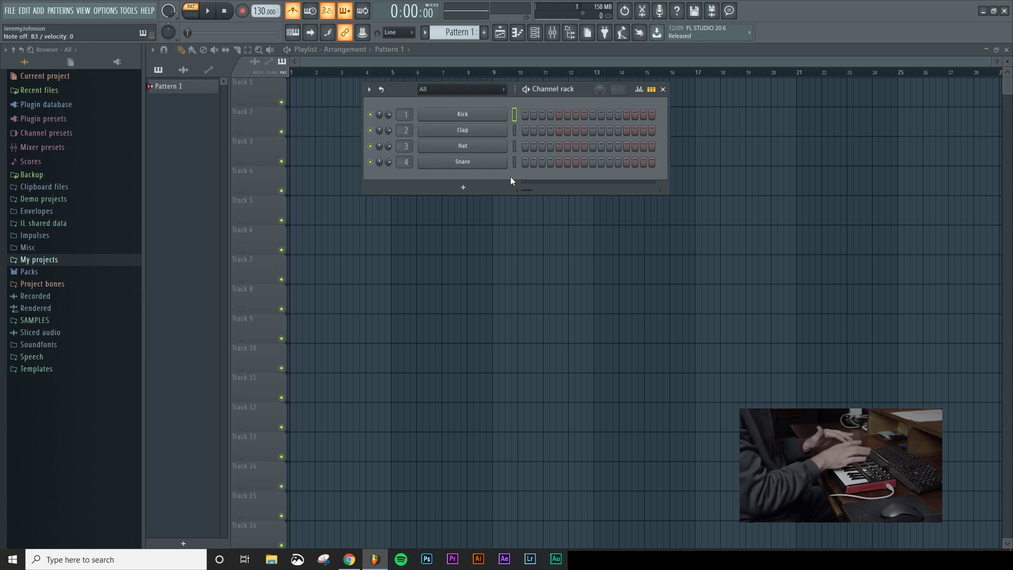
# - Add an FPC drum channel and load its Empty preset
pyautogui.click(463, 187)
pyautogui.click(445, 109)
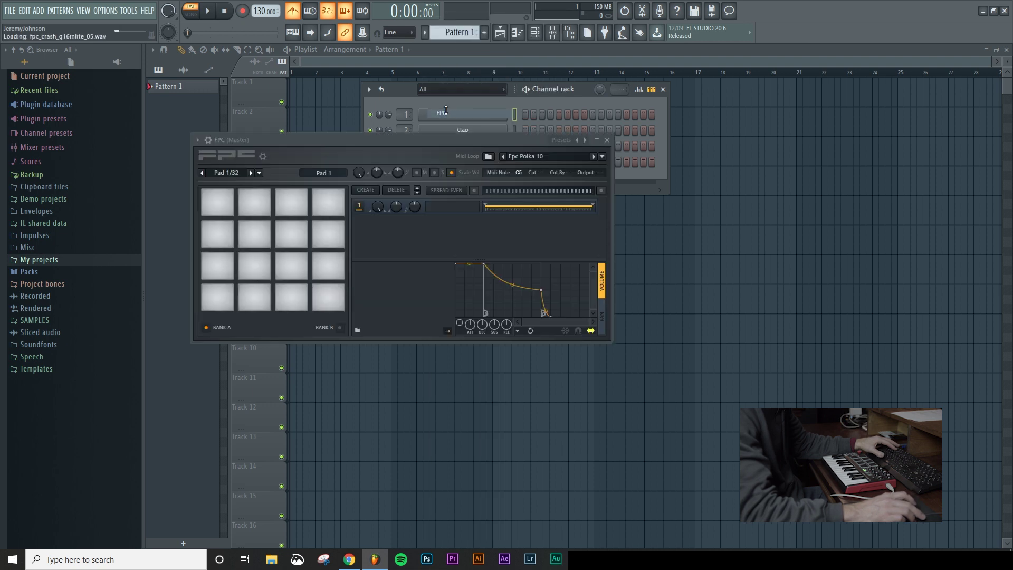
pyautogui.click(197, 140)
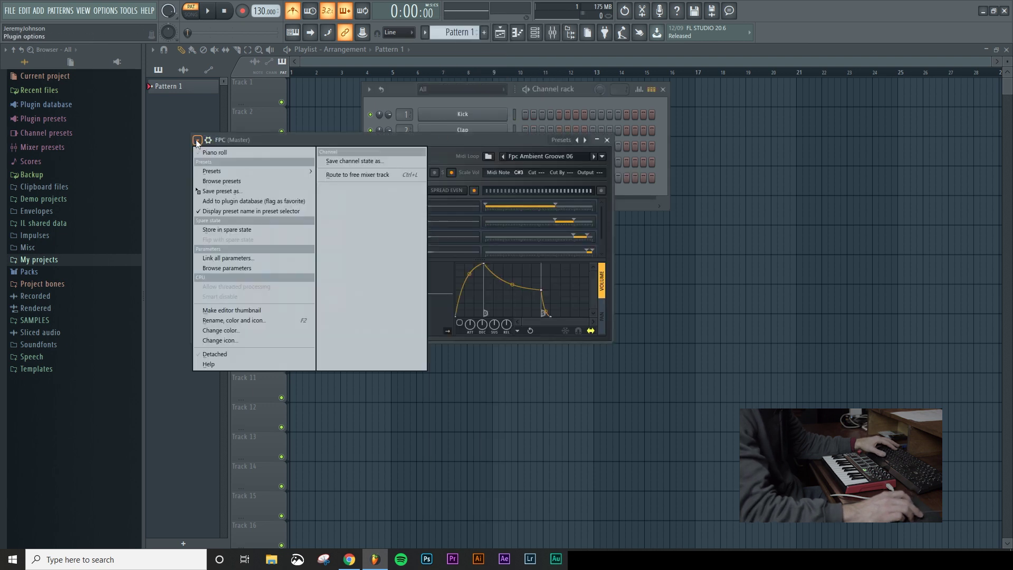
pyautogui.moveTo(212, 171)
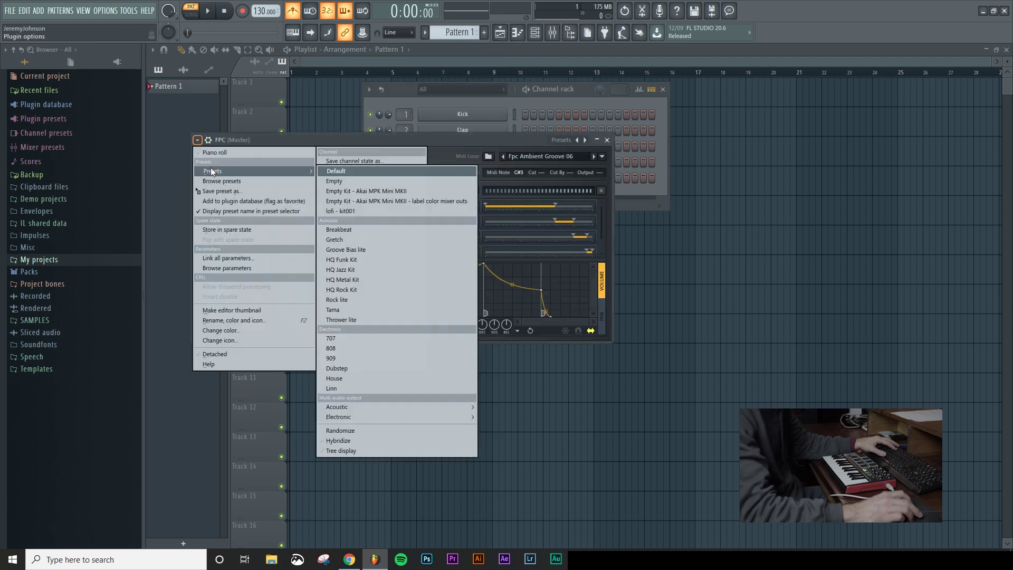
pyautogui.click(342, 181)
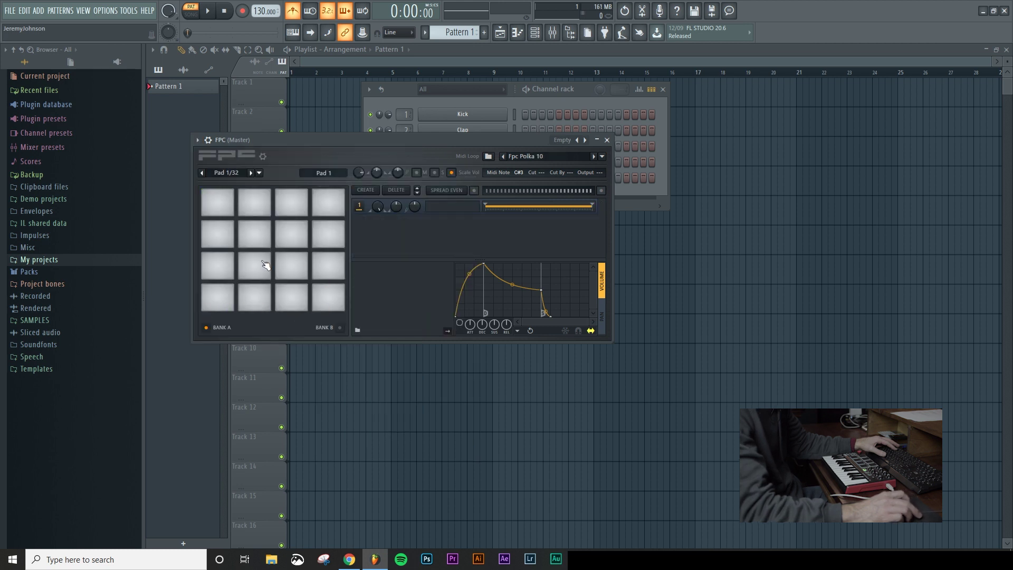
# - Test Pad 1 and set its MIDI note to Learn from the controller
pyautogui.click(225, 307)
pyautogui.click(225, 306)
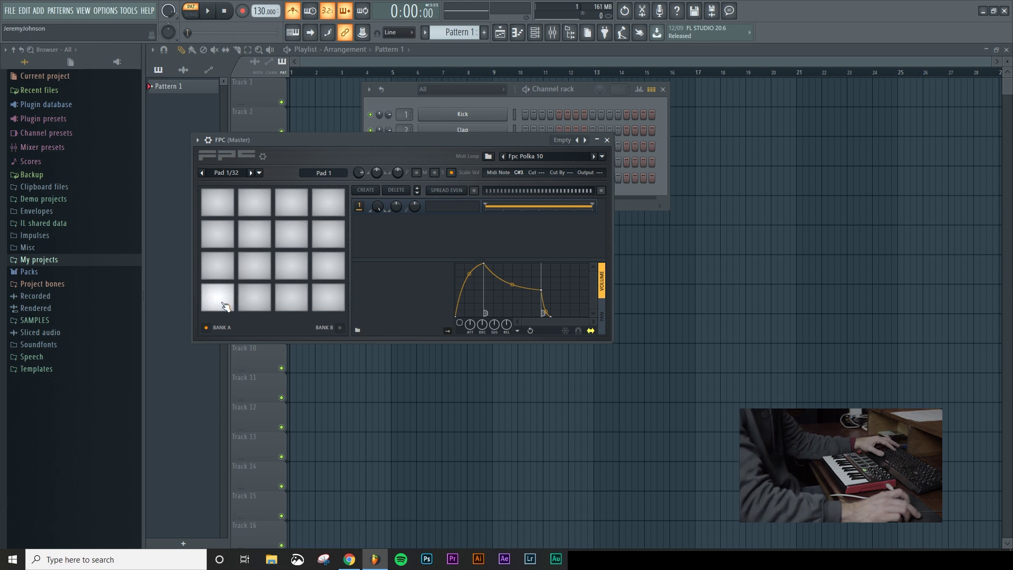
pyautogui.click(518, 172)
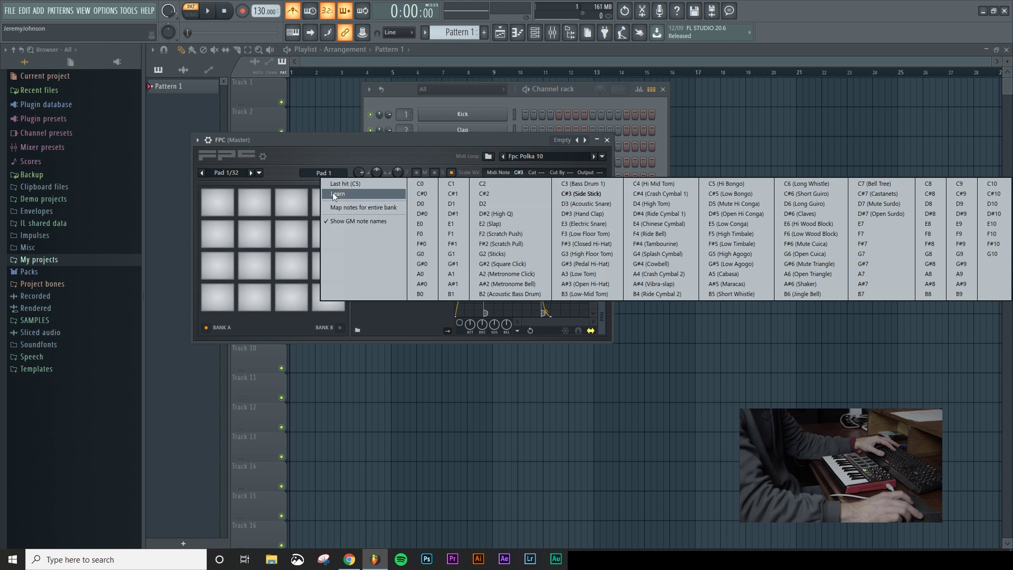
pyautogui.click(520, 172)
pyautogui.click(521, 173)
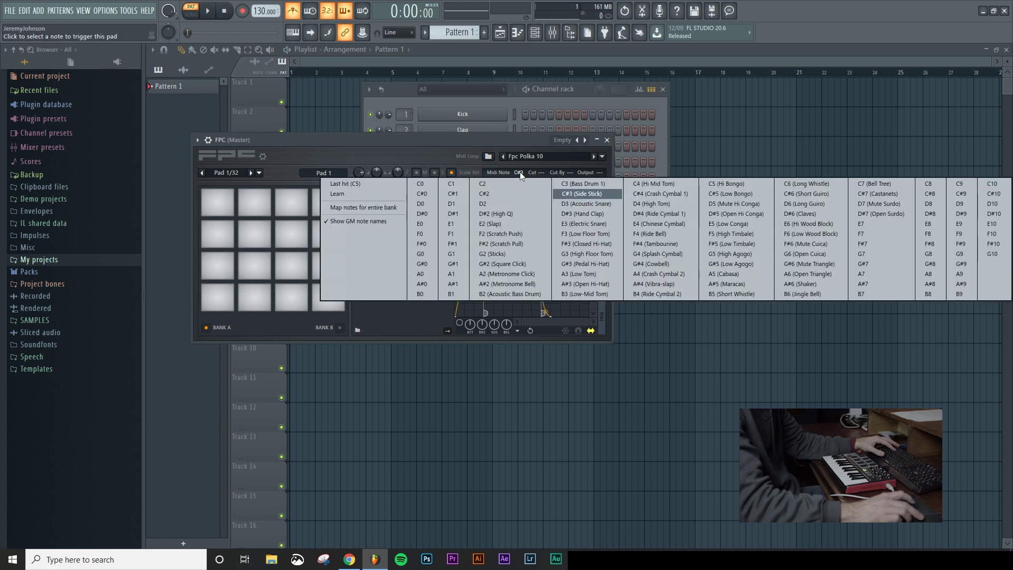
pyautogui.click(337, 193)
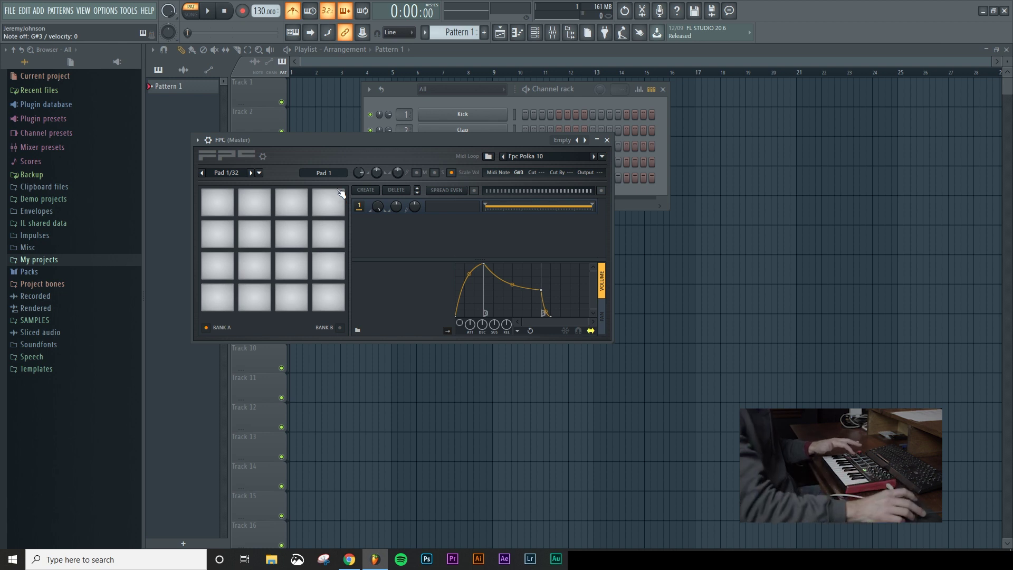
# - Set pads 2 and 3 to learn their MIDI notes from the keyboard
pyautogui.click(254, 303)
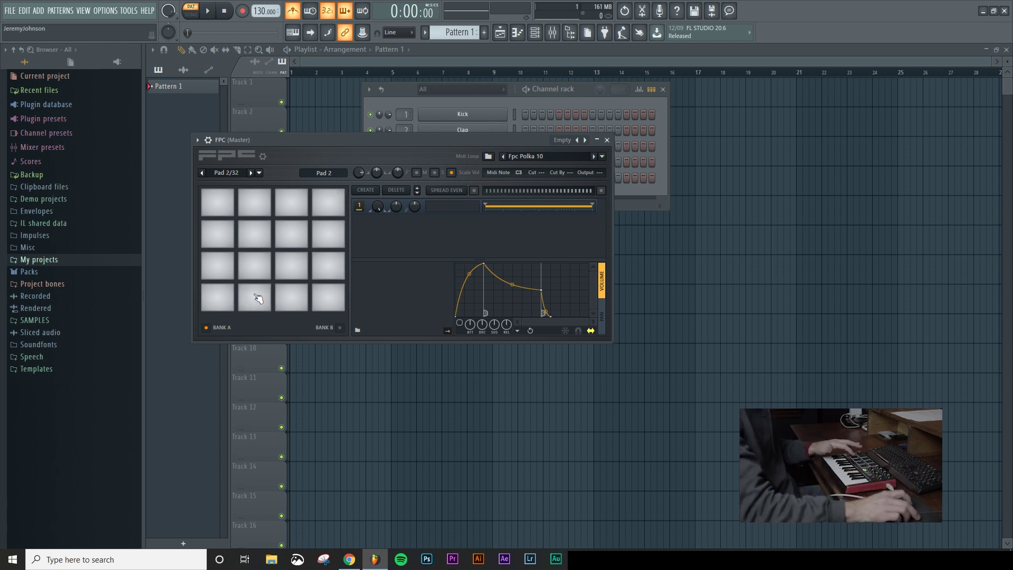
pyautogui.click(518, 172)
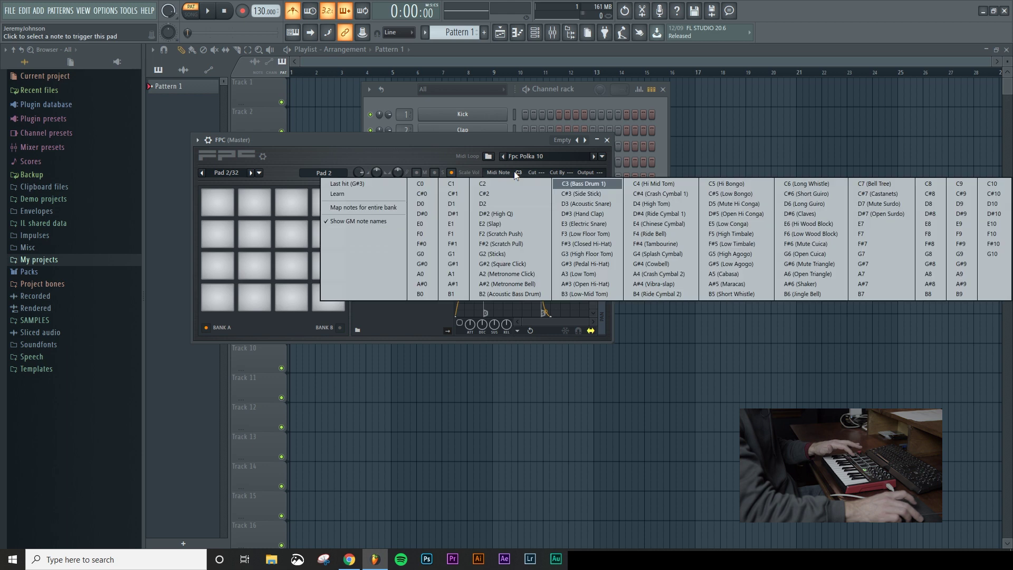
pyautogui.click(351, 194)
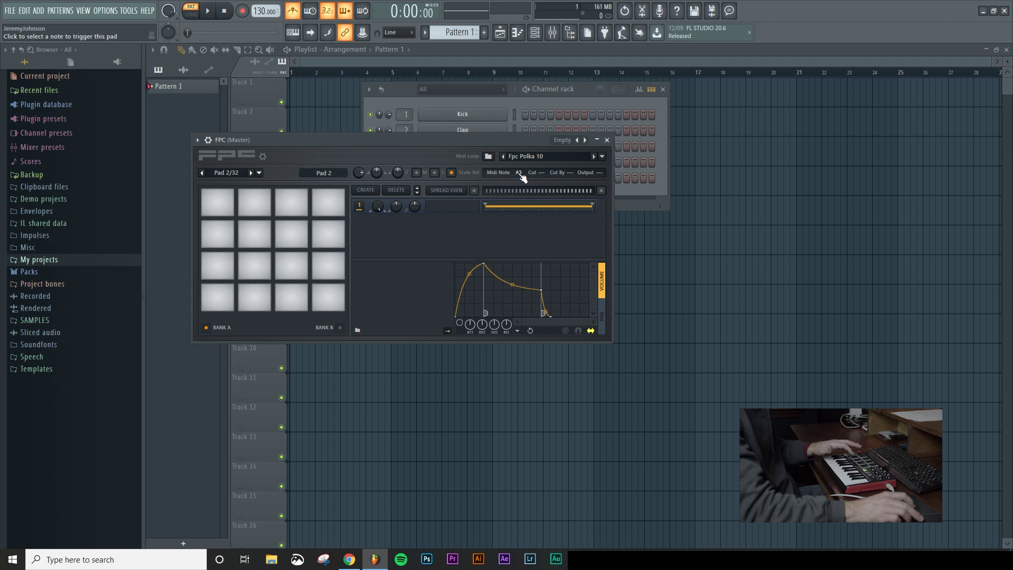
pyautogui.click(306, 297)
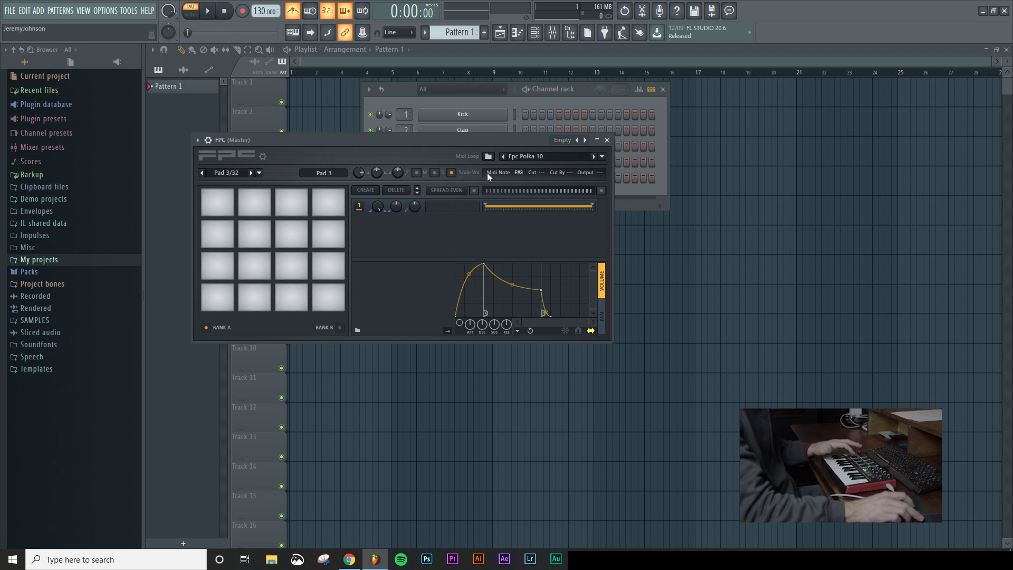
pyautogui.click(486, 173)
pyautogui.click(353, 197)
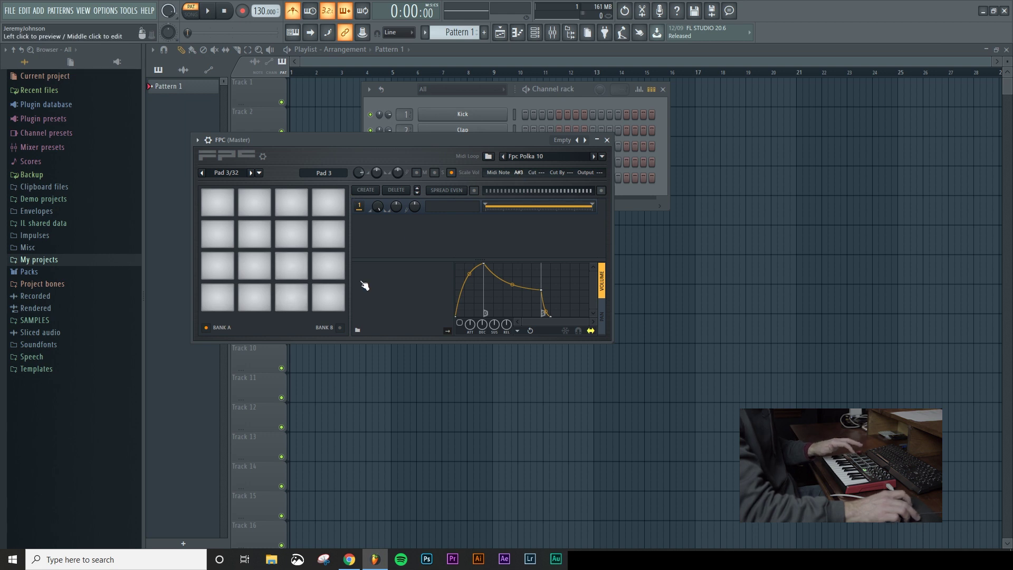
# - Set MIDI notes for pads 4 to 8, with pad 4 on B3 and pad 7 learned
pyautogui.click(327, 296)
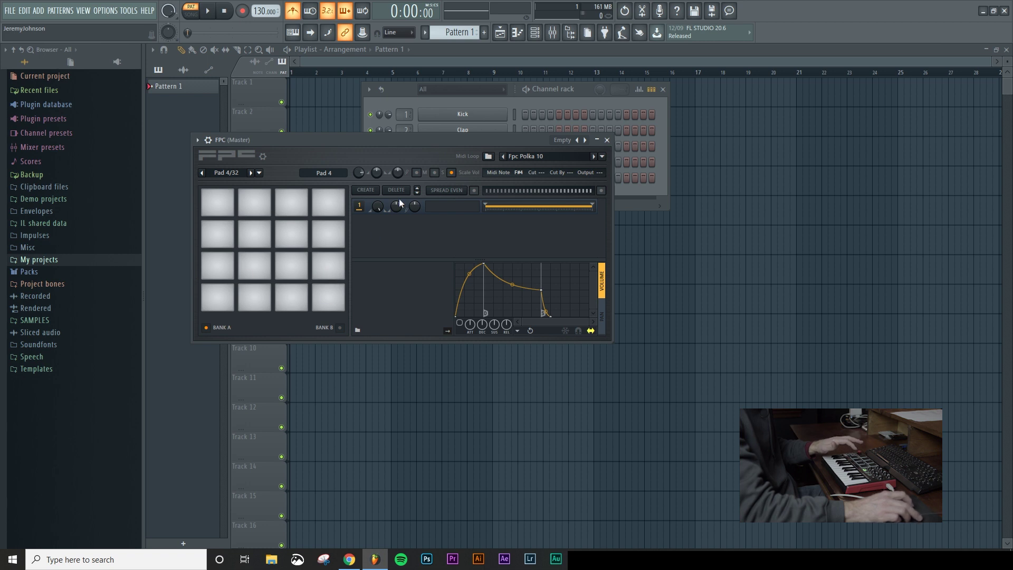
pyautogui.click(508, 173)
pyautogui.click(372, 190)
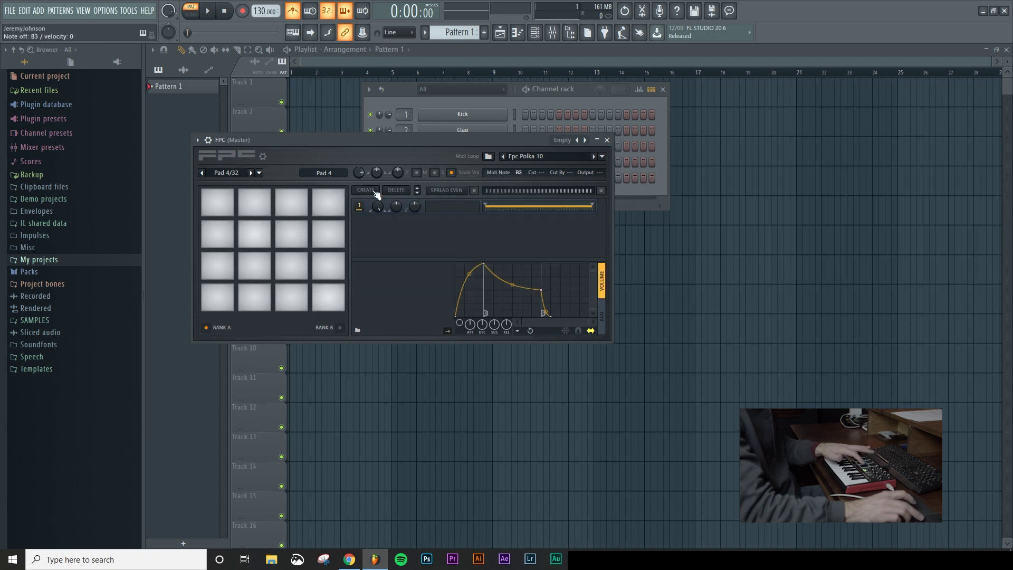
pyautogui.click(510, 174)
pyautogui.click(347, 191)
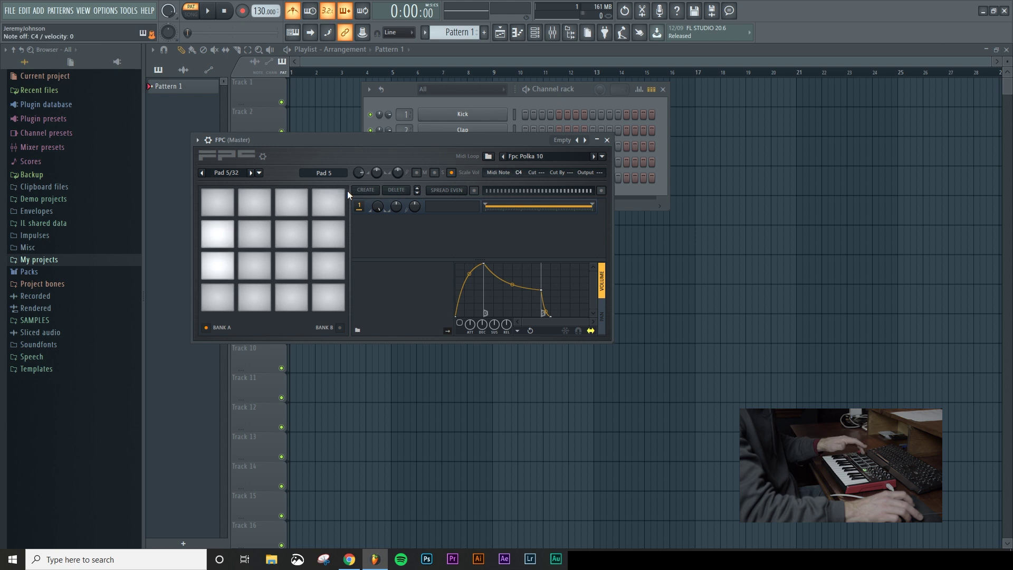
pyautogui.click(498, 172)
pyautogui.click(364, 198)
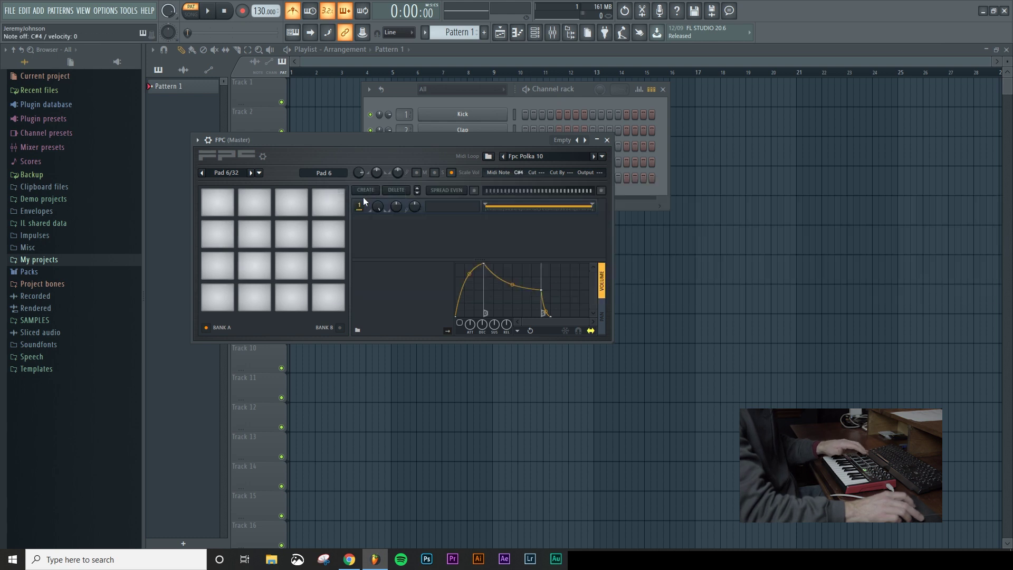
pyautogui.click(303, 267)
pyautogui.click(514, 172)
pyautogui.click(351, 194)
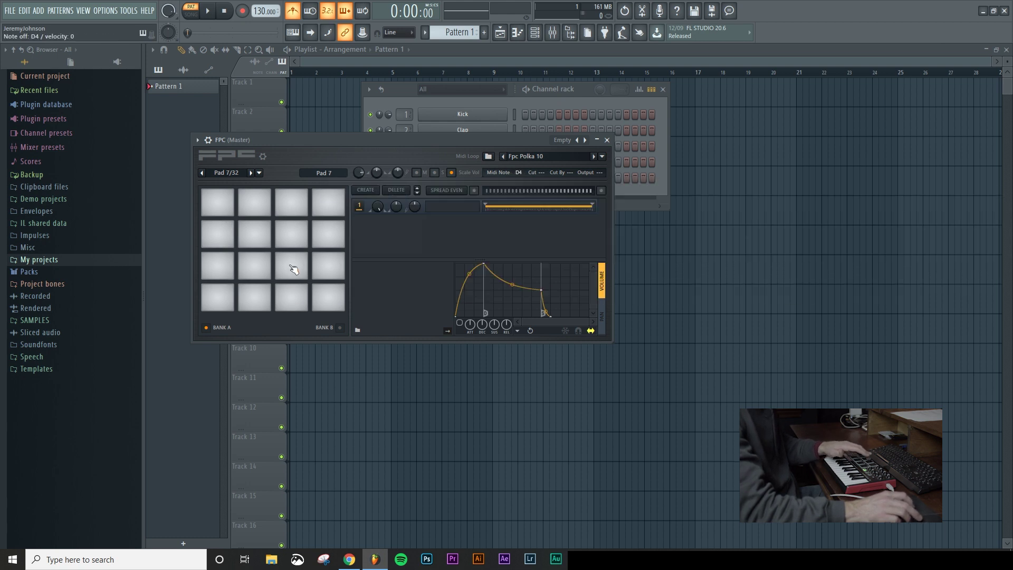
pyautogui.click(329, 265)
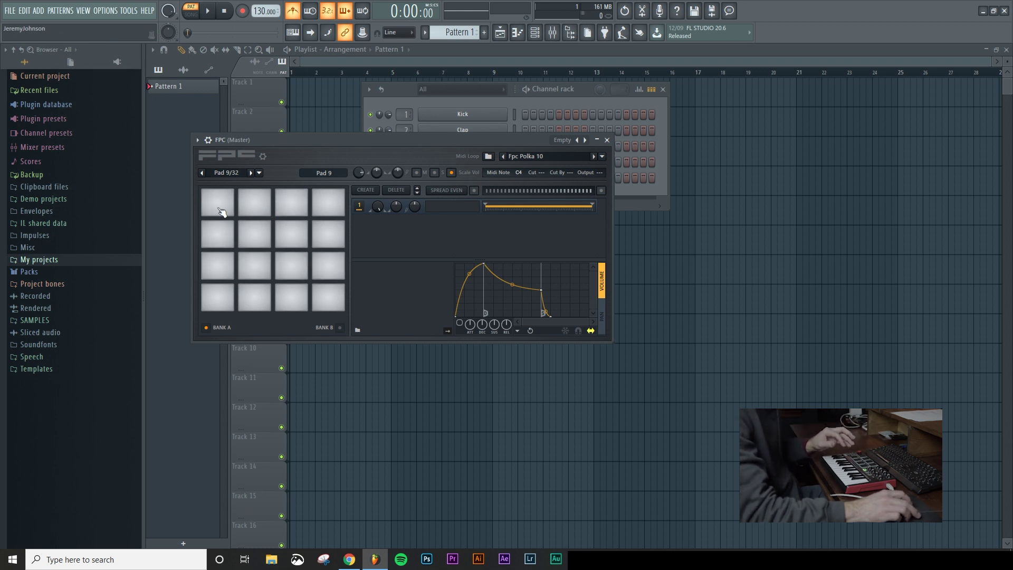
# - Set FPC pad 9's MIDI note to G10 and bring up the note choices for pads 10 and 11
pyautogui.click(518, 172)
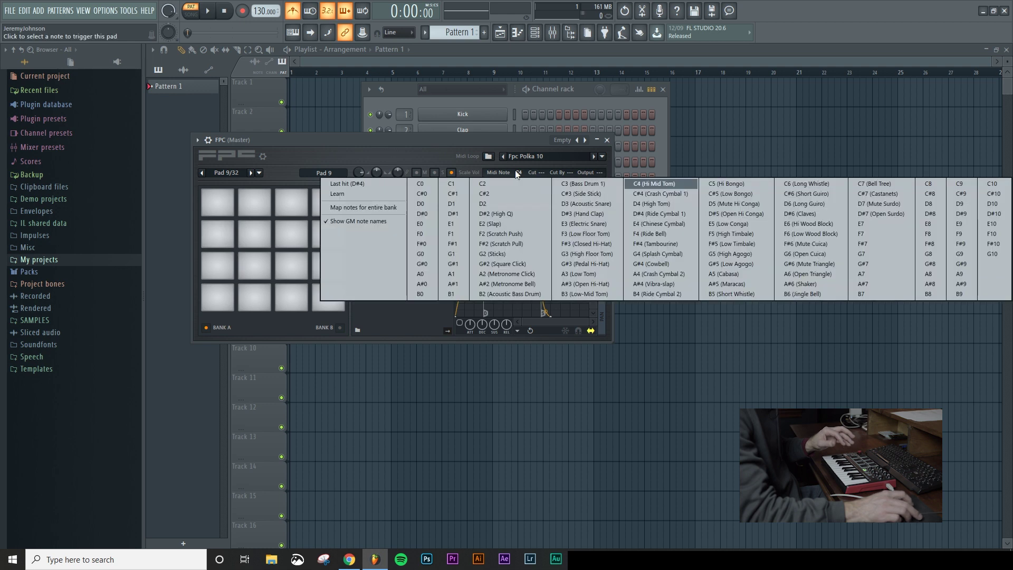
pyautogui.click(995, 254)
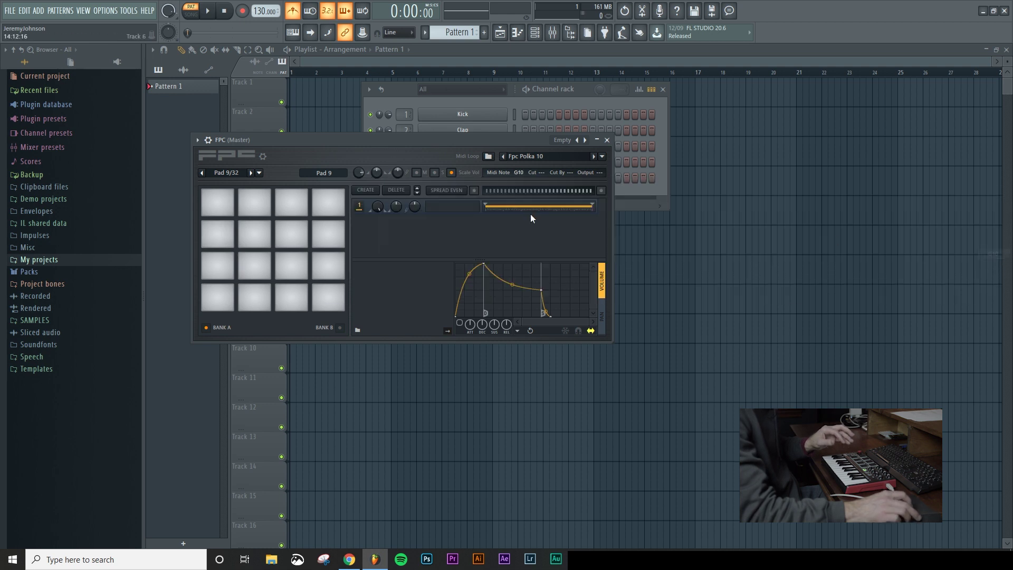
pyautogui.click(257, 234)
pyautogui.click(518, 172)
pyautogui.click(904, 189)
pyautogui.click(518, 173)
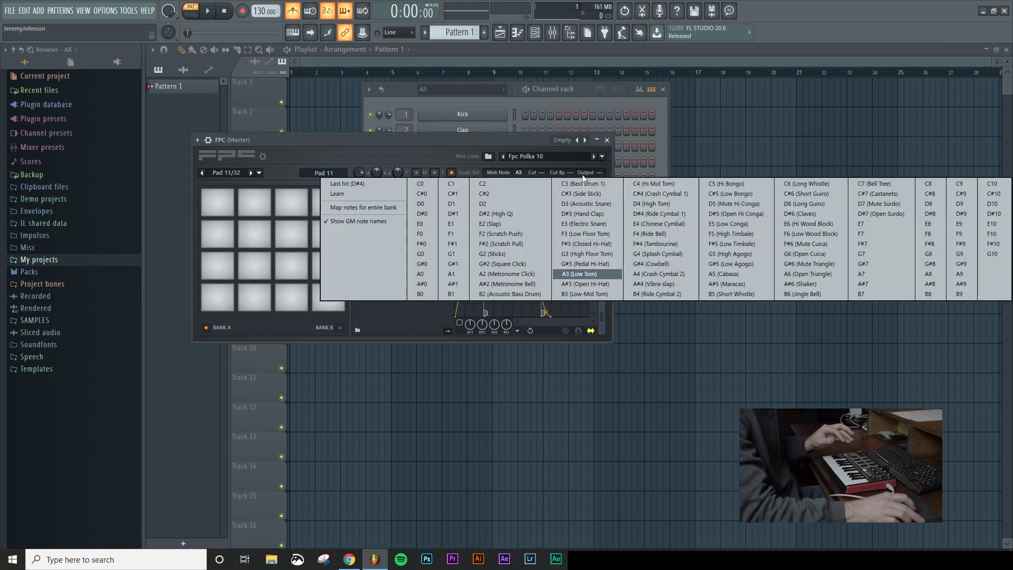
# - Go through the note choices for pads 12–14 and set pad 16's MIDI note to C9
pyautogui.click(291, 234)
pyautogui.click(518, 172)
pyautogui.click(217, 202)
pyautogui.click(518, 172)
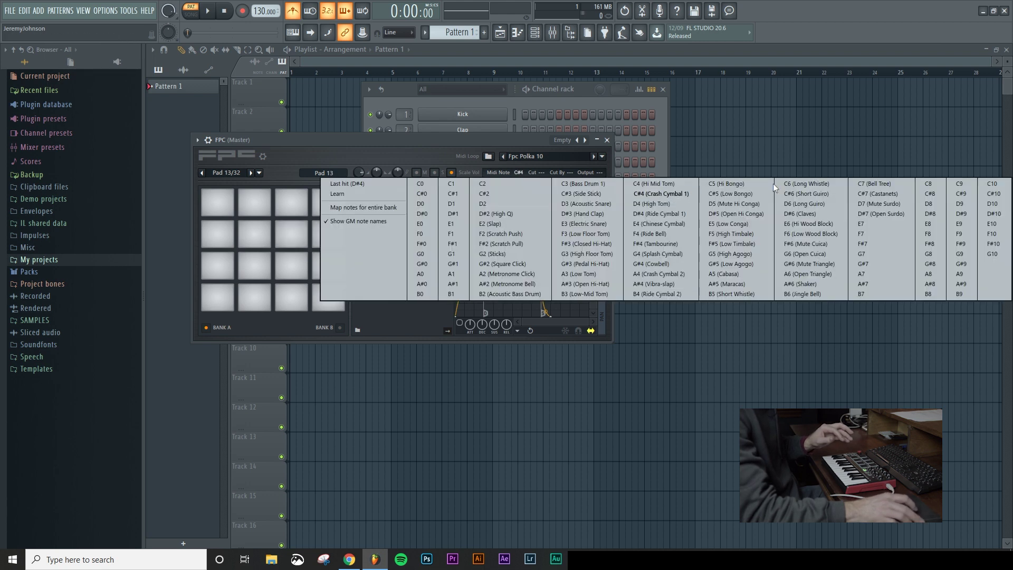
pyautogui.click(254, 202)
pyautogui.click(519, 173)
pyautogui.click(328, 203)
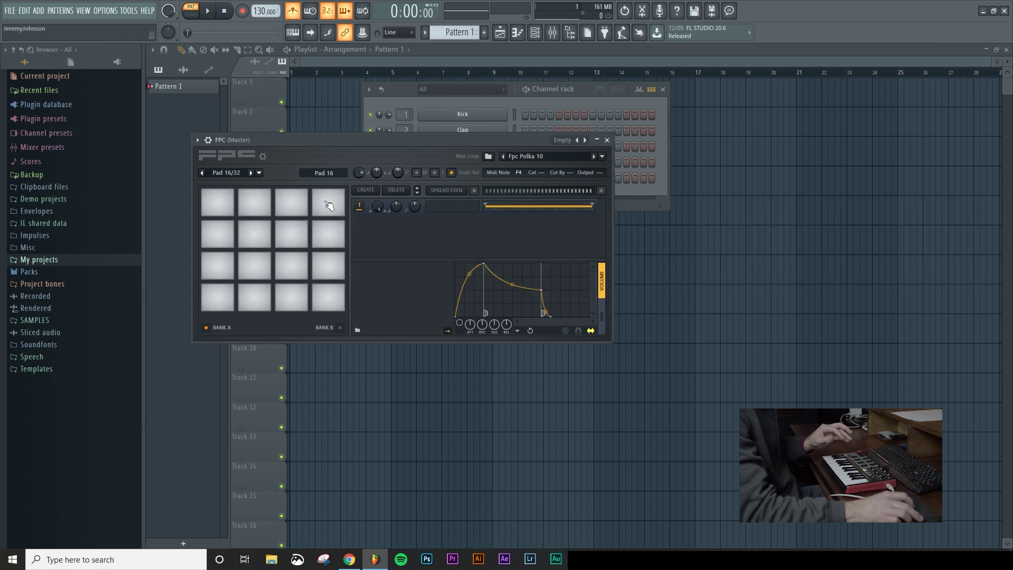
pyautogui.click(519, 173)
pyautogui.click(961, 185)
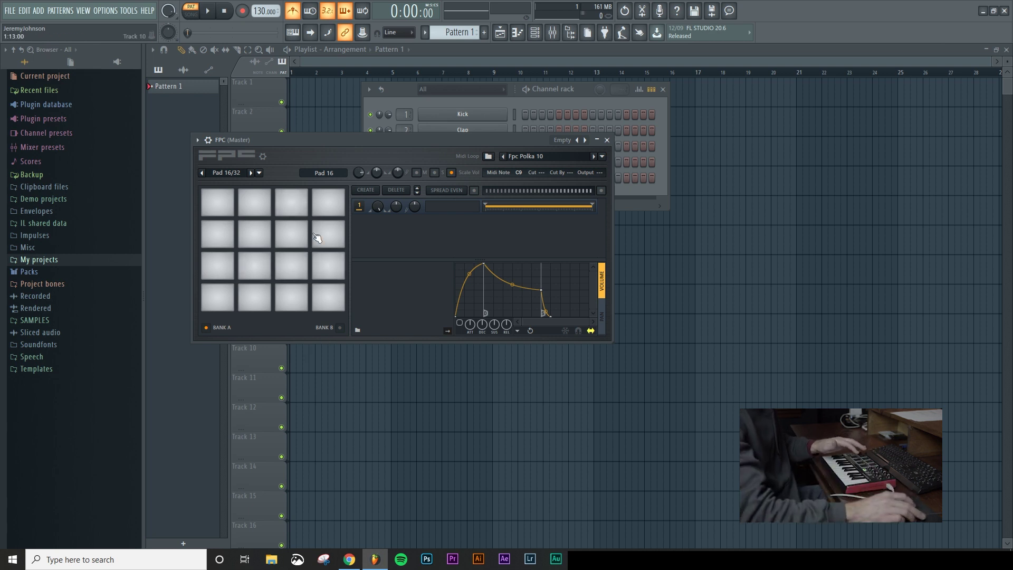
# - Set FPC pad 15's MIDI note to C8 and expand the browser's Packs folder
pyautogui.click(293, 203)
pyautogui.click(519, 172)
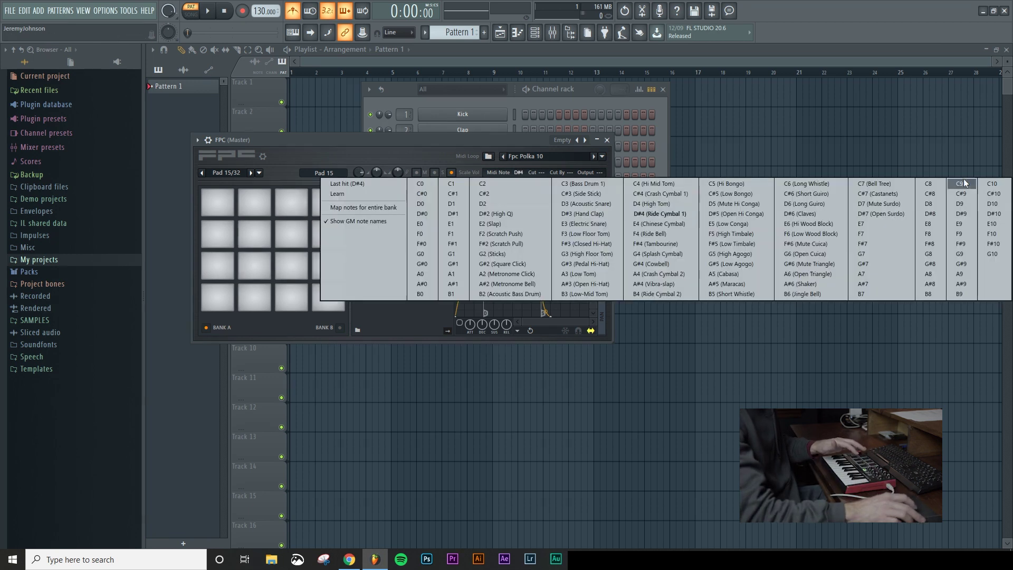
pyautogui.click(936, 182)
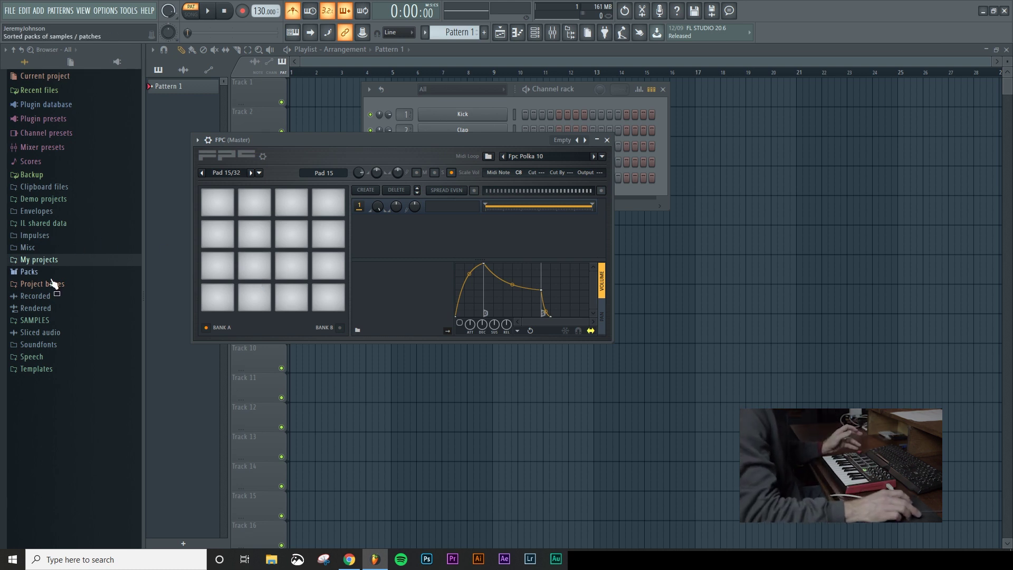
pyautogui.click(30, 272)
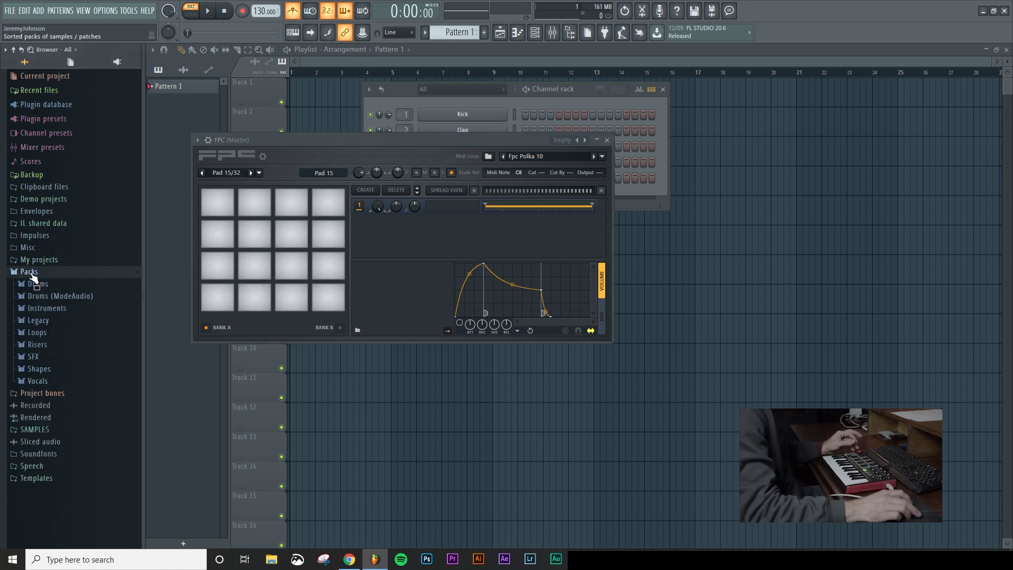
pyautogui.click(31, 272)
# - Load [SB] KICK - CALVIN CLEAN from the Paradise kit's [01] KICK folder onto pad 1
pyautogui.click(34, 320)
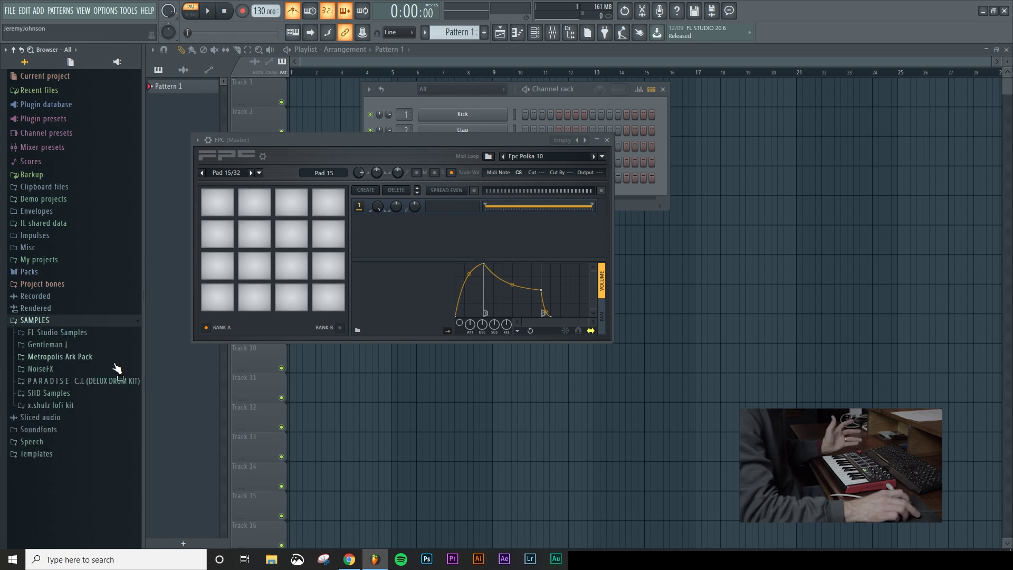
pyautogui.click(79, 380)
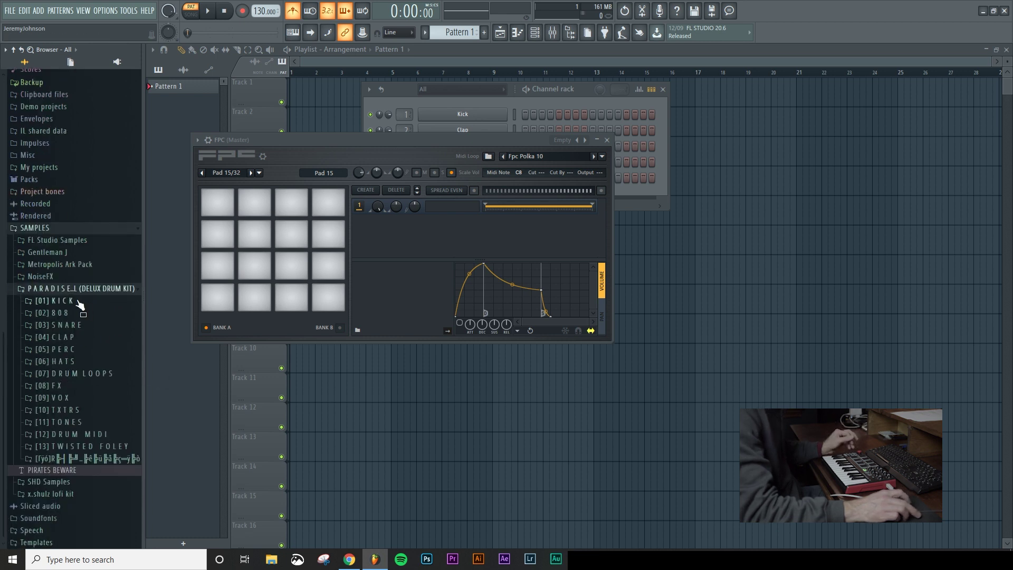
pyautogui.click(78, 302)
pyautogui.click(79, 314)
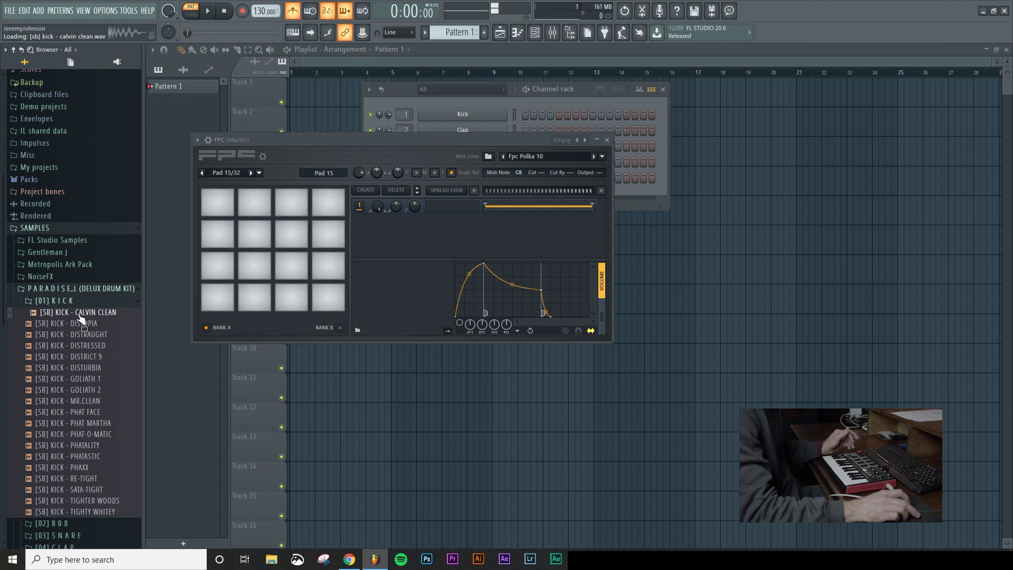
pyautogui.moveTo(80, 317); pyautogui.dragTo(226, 304)
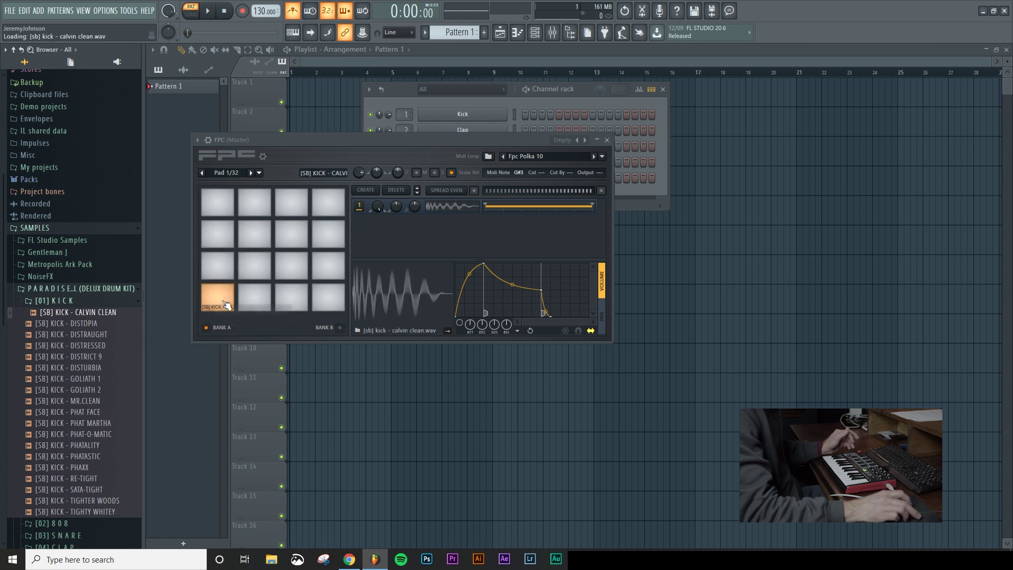
pyautogui.moveTo(108, 334); pyautogui.dragTo(112, 332)
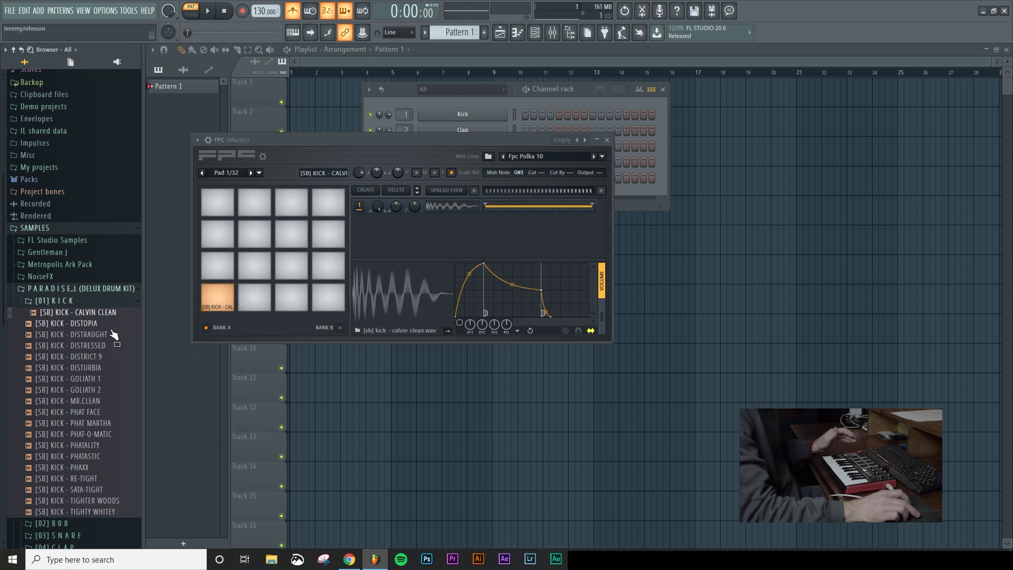
# - Load [SB] SNARE - LIVE 1 from the [03] SNARE folder onto pad 2
pyautogui.click(46, 302)
pyautogui.click(55, 325)
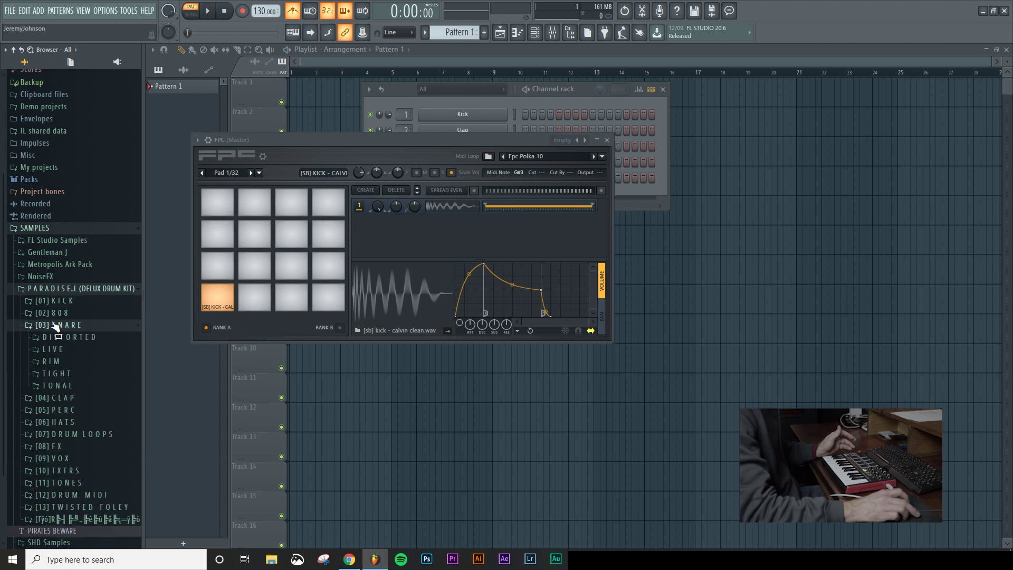
pyautogui.click(53, 350)
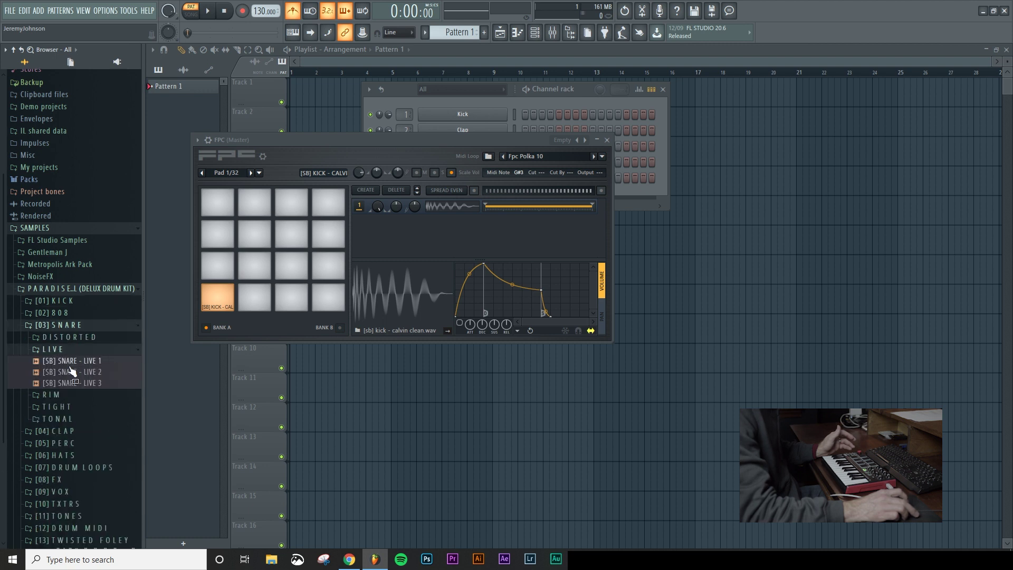
pyautogui.moveTo(69, 361); pyautogui.dragTo(261, 298)
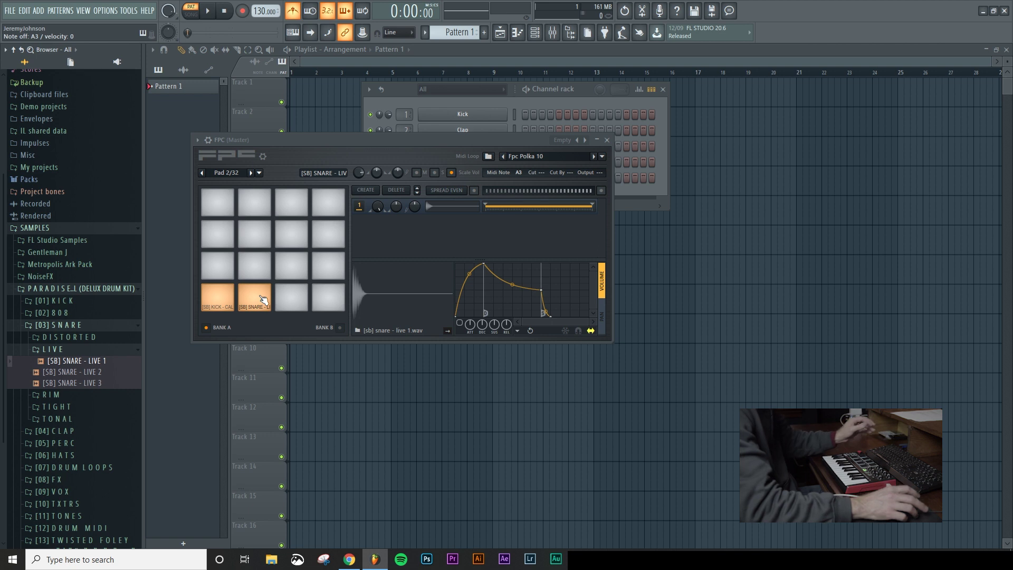
pyautogui.click(80, 325)
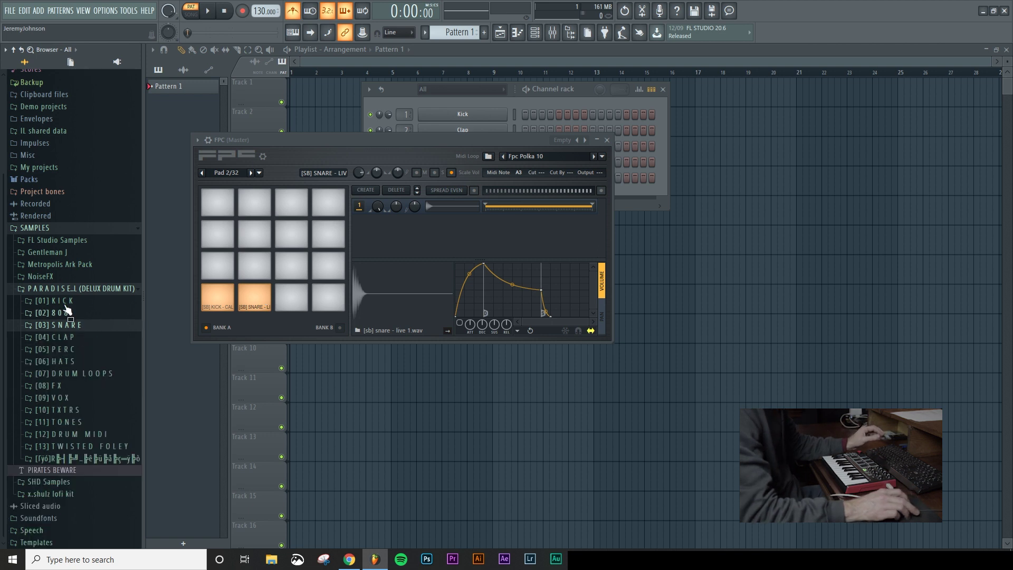
# - Load [SB] HHT - LOOSE 1 from [06] HATS > CLOSED HHT onto FPC pad 3
pyautogui.click(65, 362)
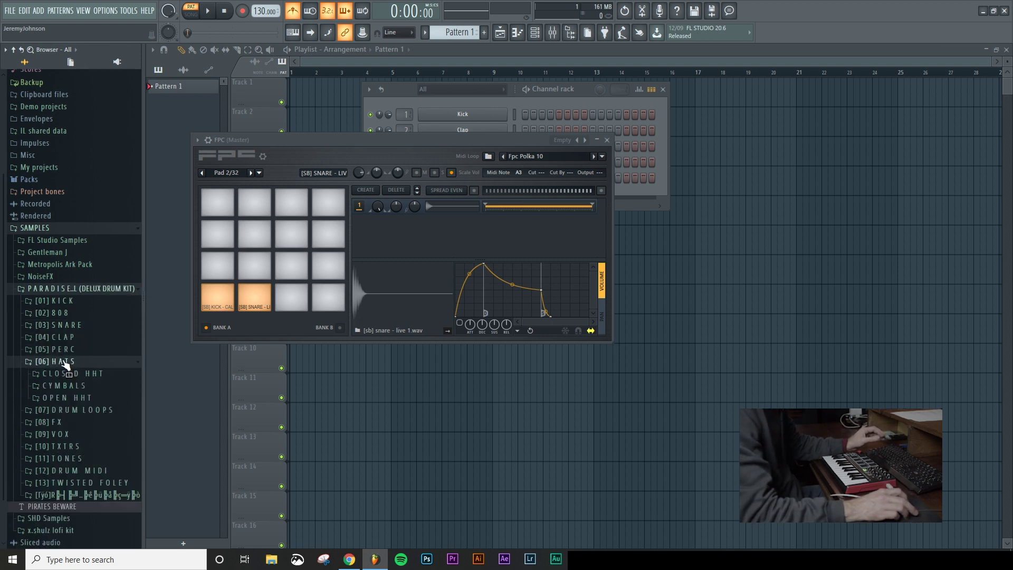
pyautogui.click(64, 374)
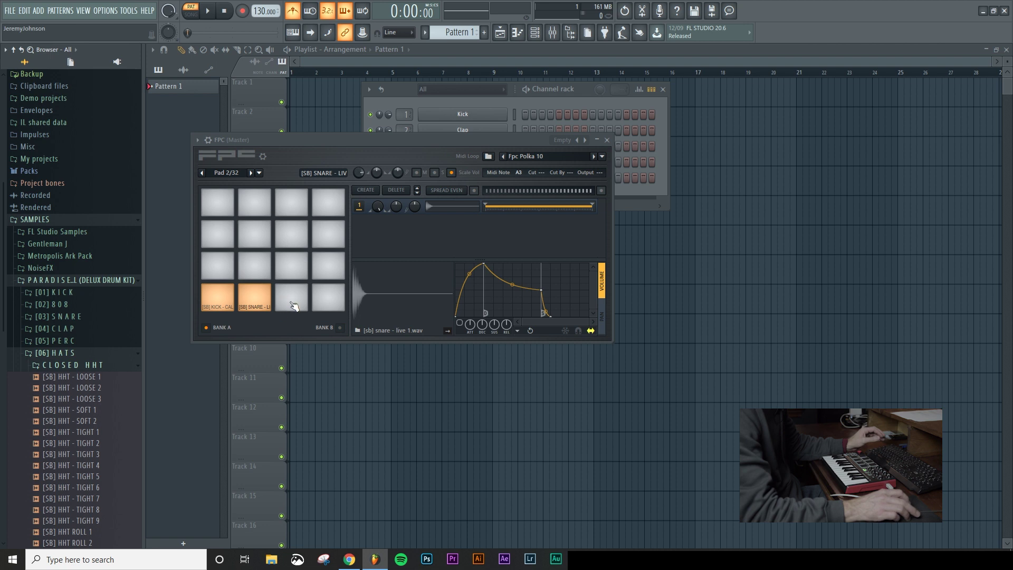
pyautogui.moveTo(79, 376); pyautogui.dragTo(291, 302)
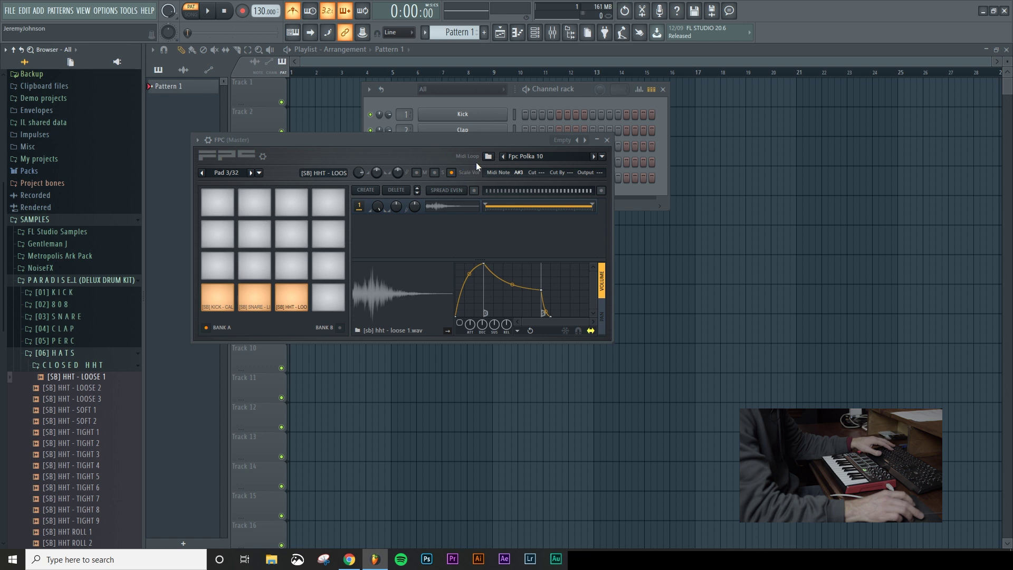
pyautogui.click(212, 308)
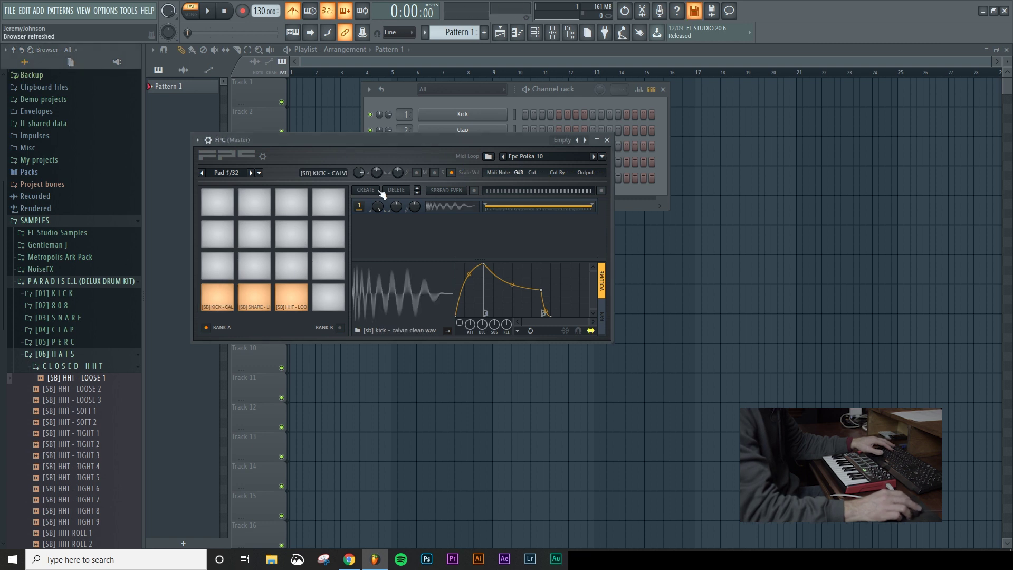
# - Rename pad 1 'kick' with a drum icon and teal colour, then audition it
pyautogui.click(314, 176)
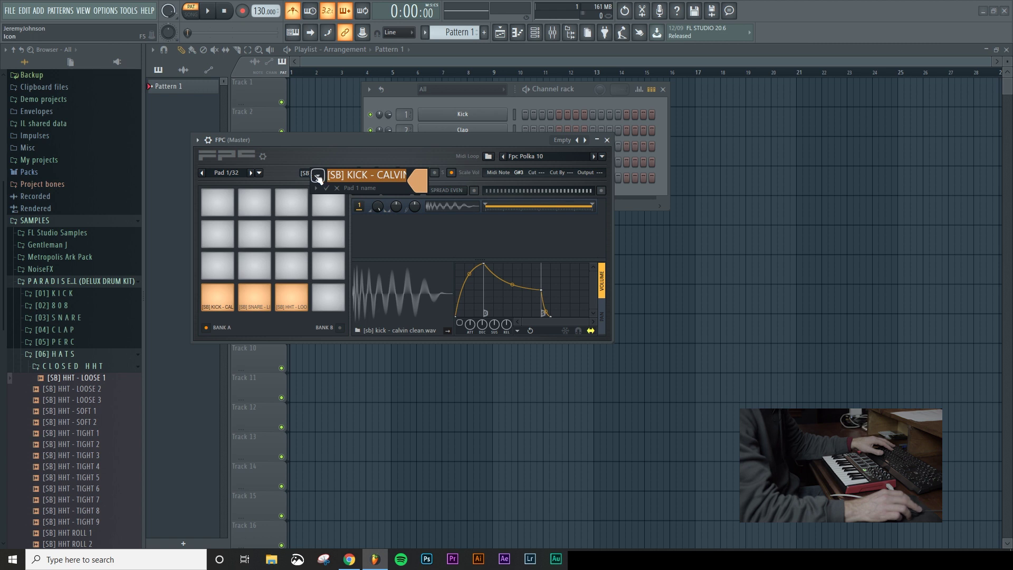
pyautogui.write('kick')
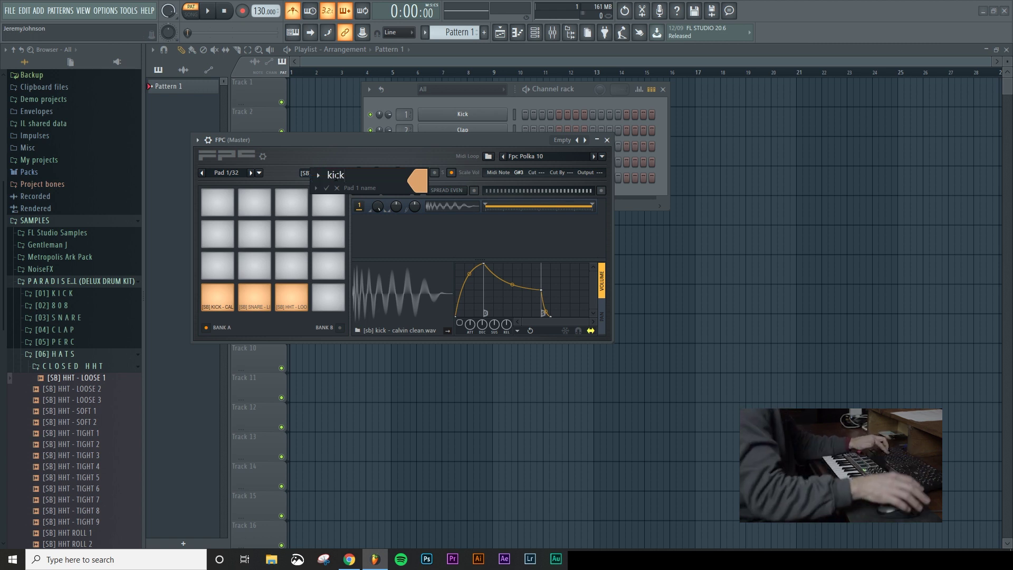
pyautogui.click(316, 188)
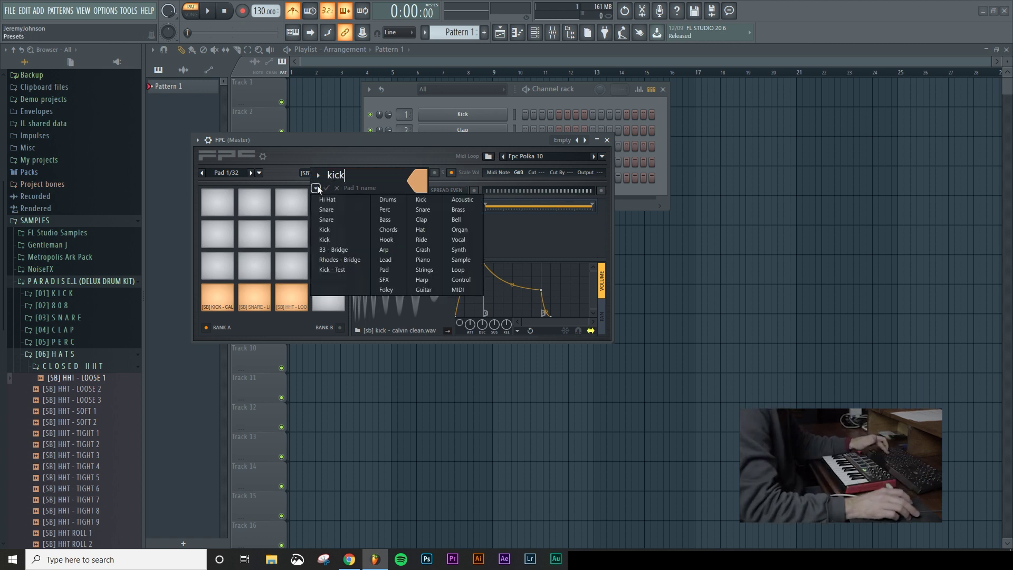
pyautogui.click(318, 174)
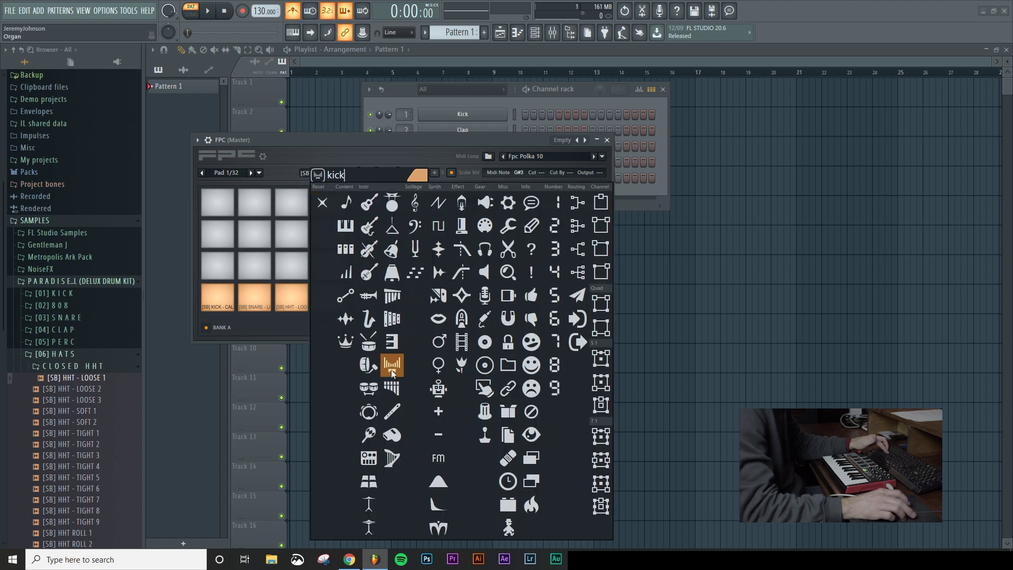
pyautogui.click(369, 364)
pyautogui.click(425, 184)
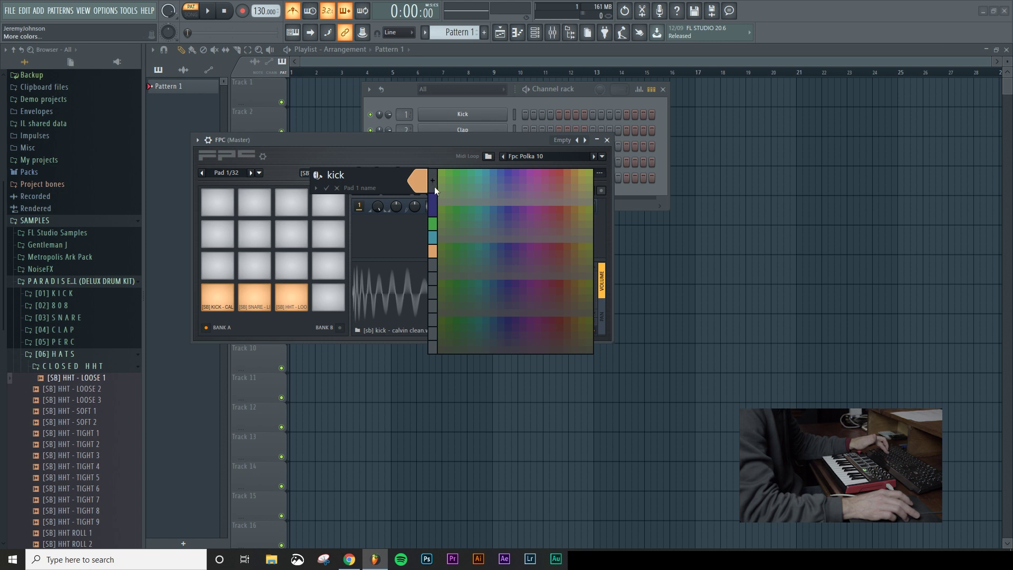
pyautogui.click(432, 239)
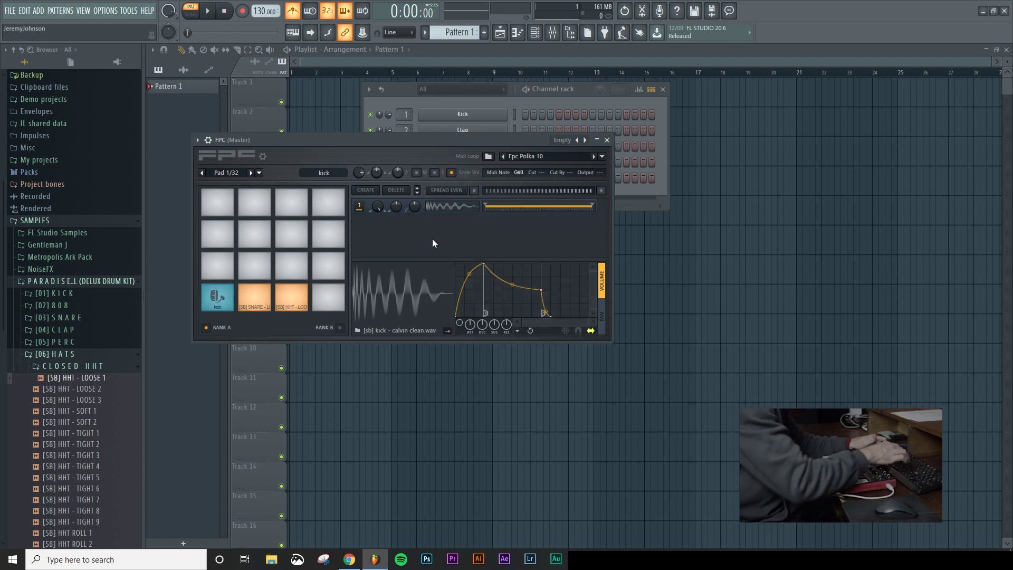
pyautogui.click(223, 300)
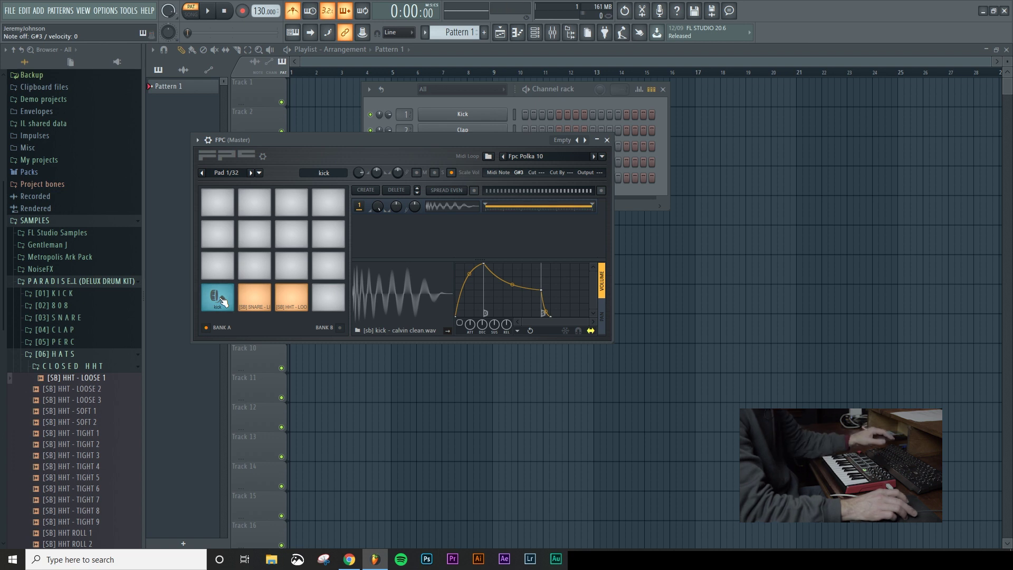
# - Rename pad 2 'snare' with a snare-drum icon and teal colour
pyautogui.click(254, 297)
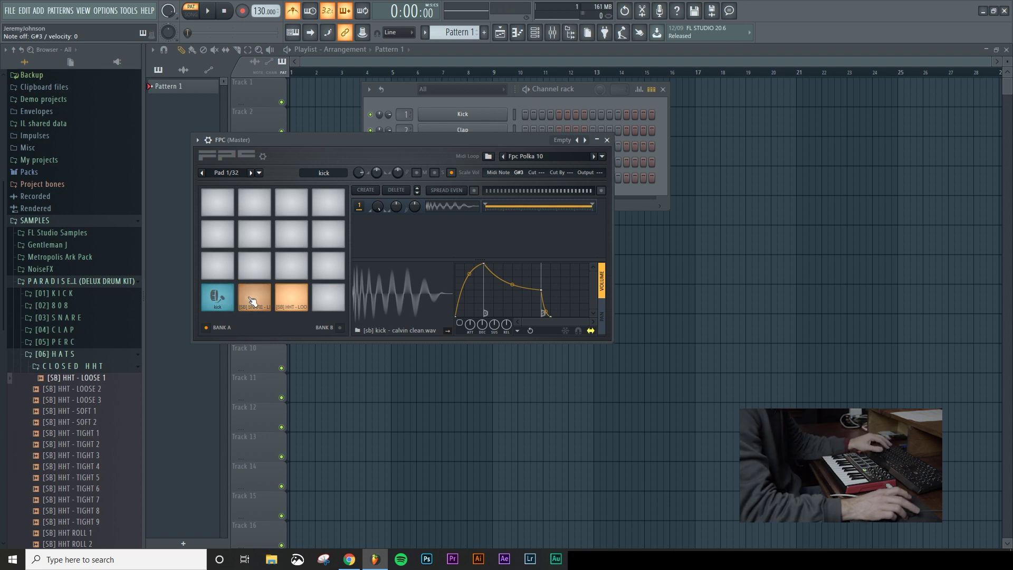
pyautogui.click(323, 173)
pyautogui.write('snare')
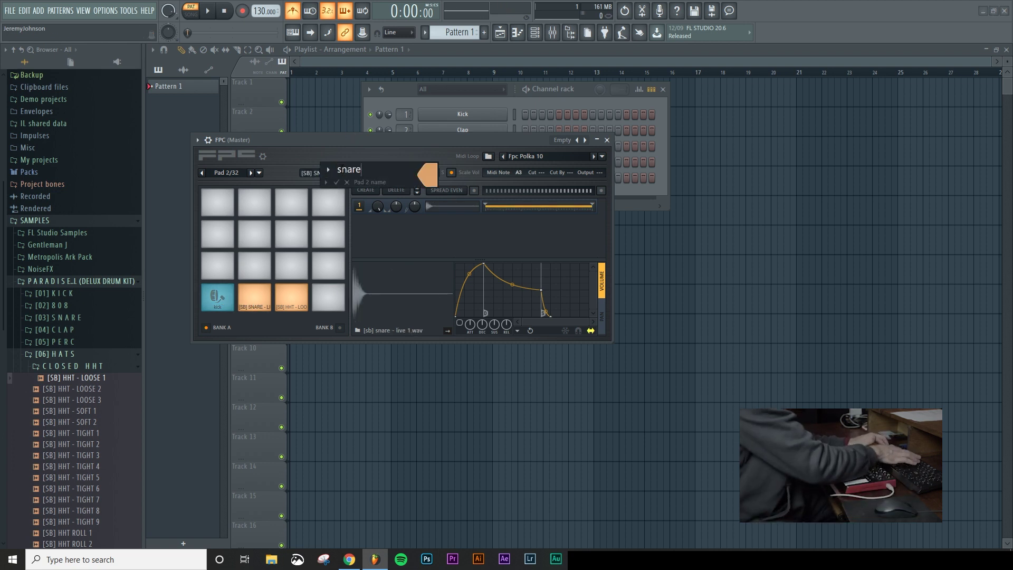
pyautogui.click(328, 172)
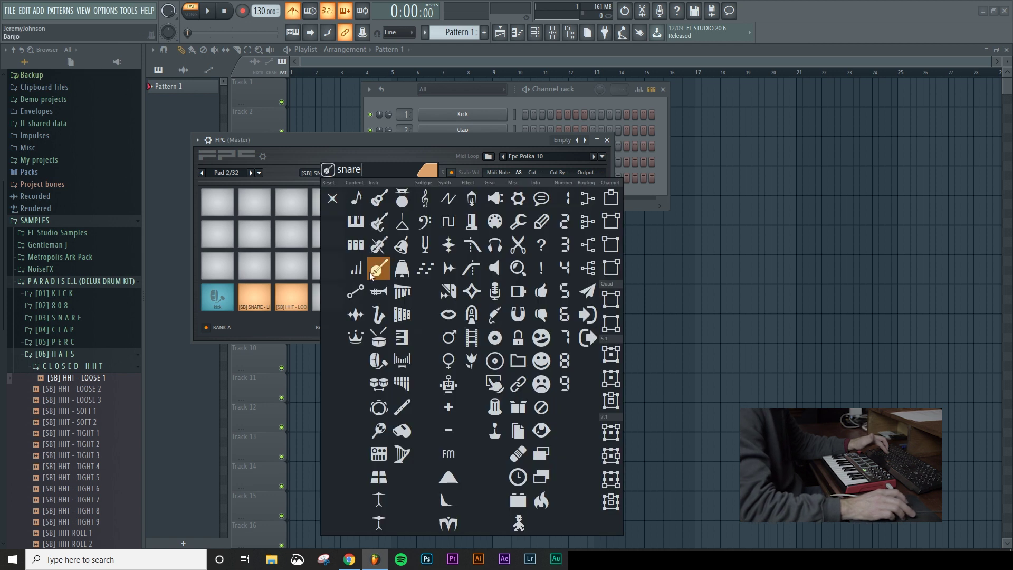
pyautogui.click(378, 338)
pyautogui.click(434, 176)
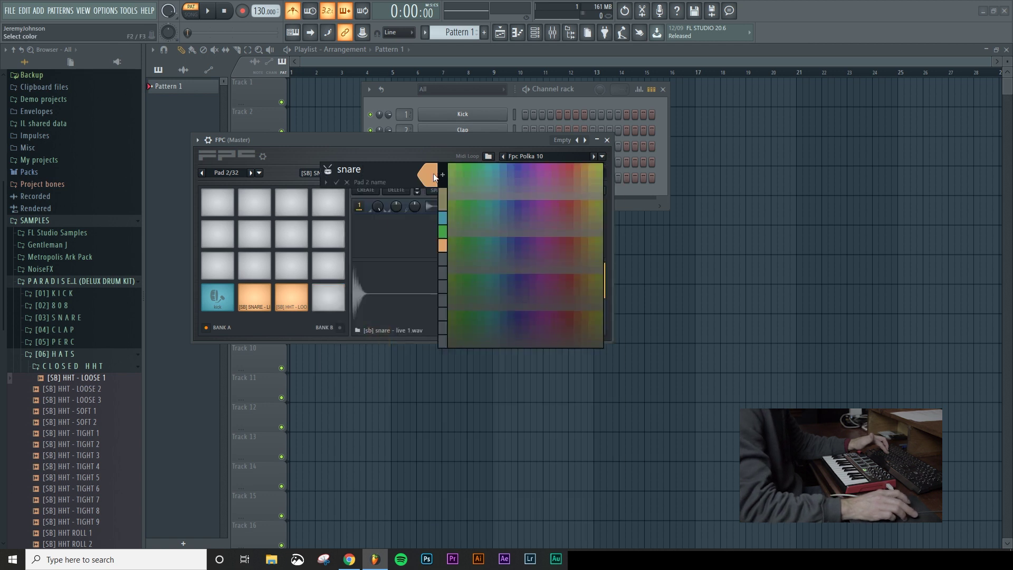
pyautogui.click(444, 217)
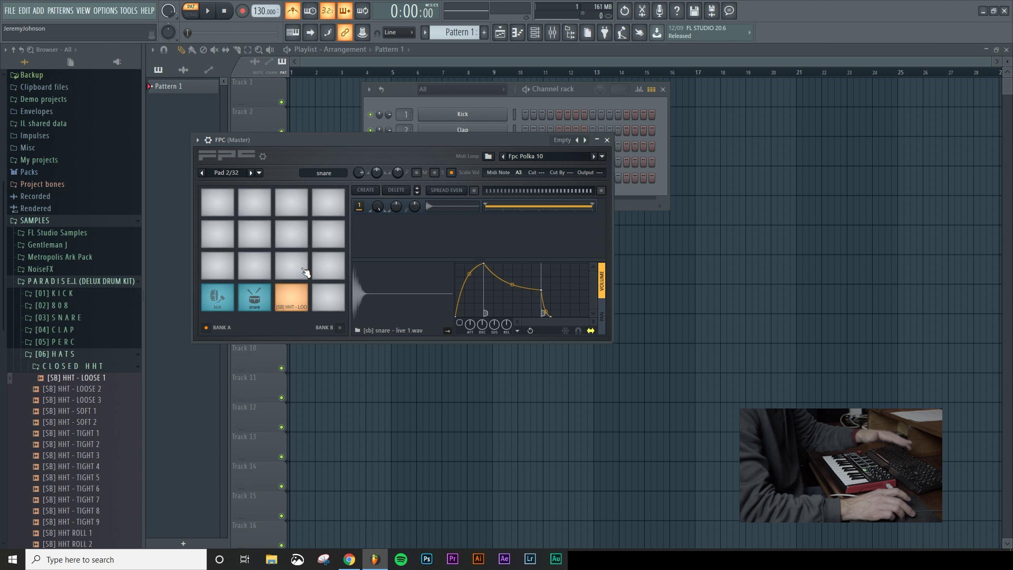
pyautogui.press('Return')
# - Give pad 3 a hi-hat icon and green colour
pyautogui.click(292, 298)
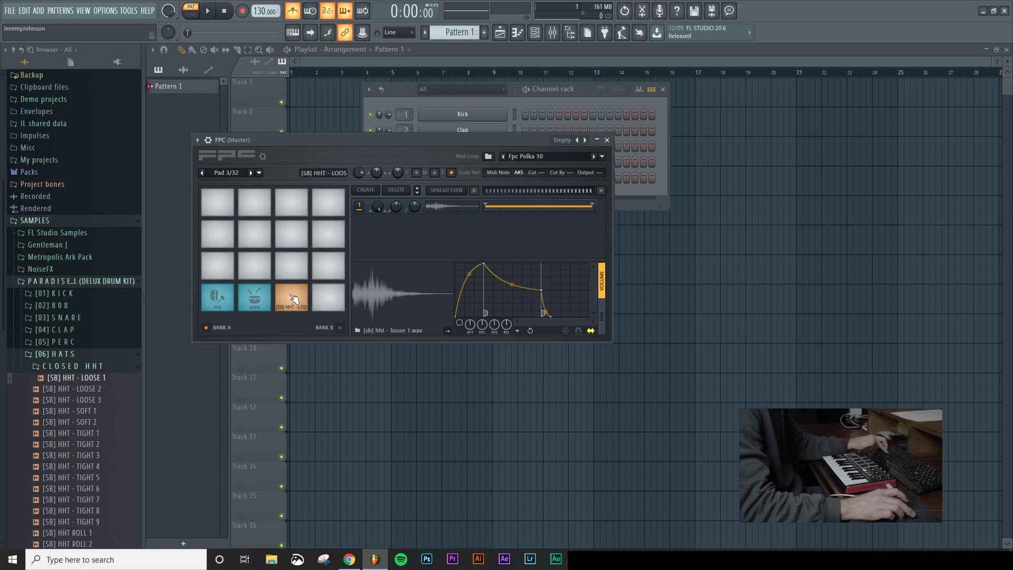
pyautogui.click(320, 173)
pyautogui.click(325, 174)
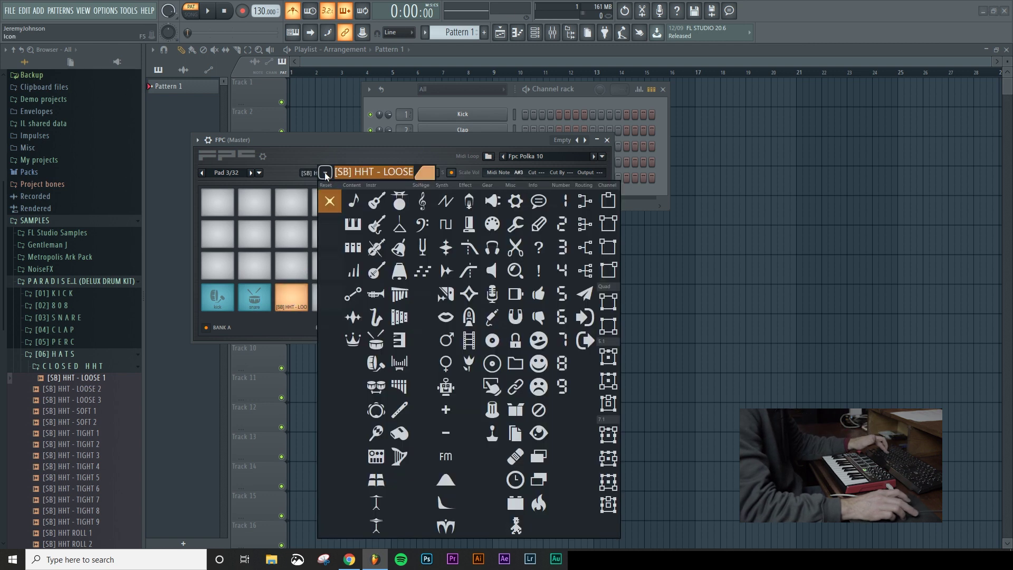
pyautogui.click(375, 524)
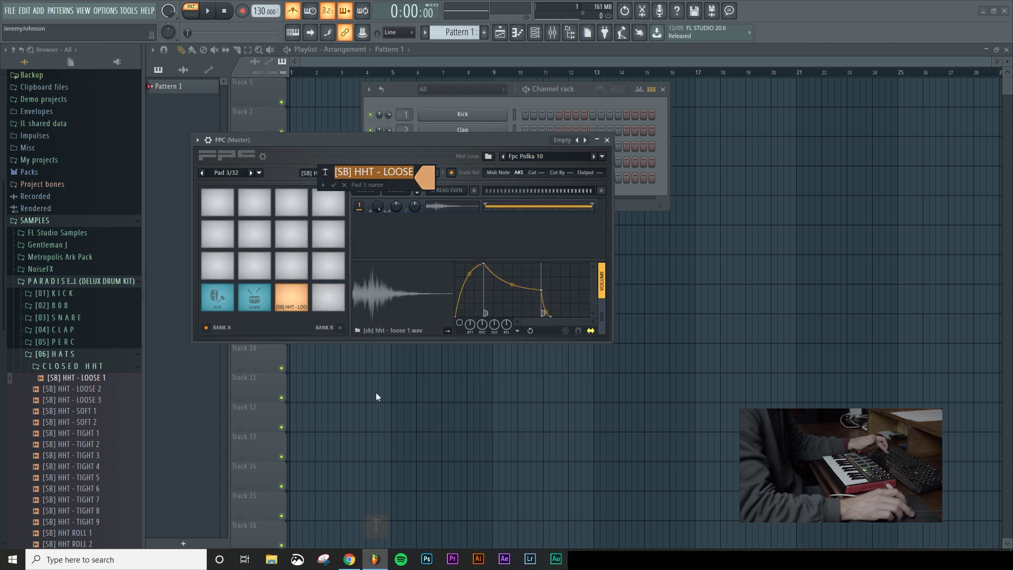
pyautogui.click(428, 179)
pyautogui.click(442, 232)
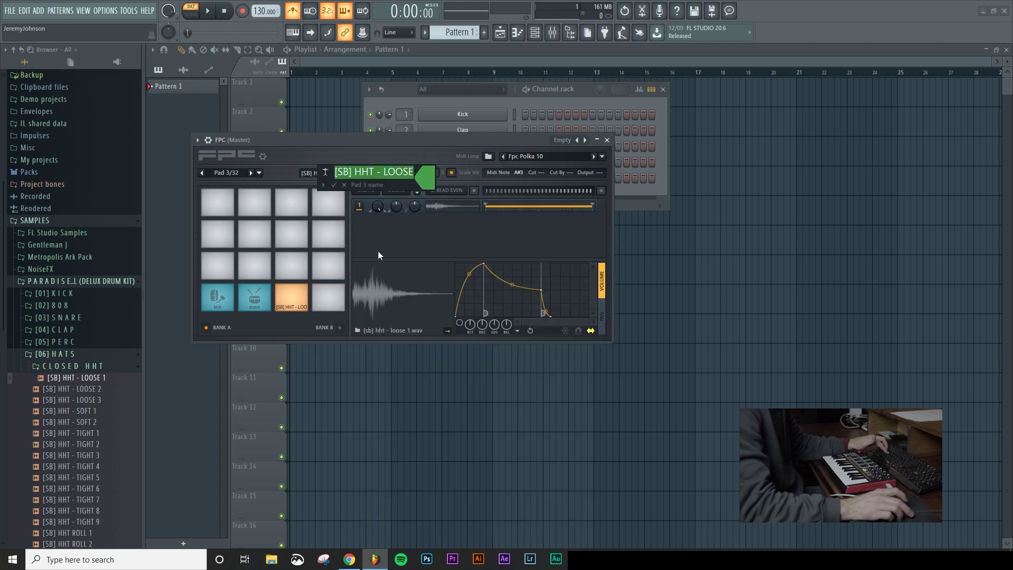
pyautogui.press('Return')
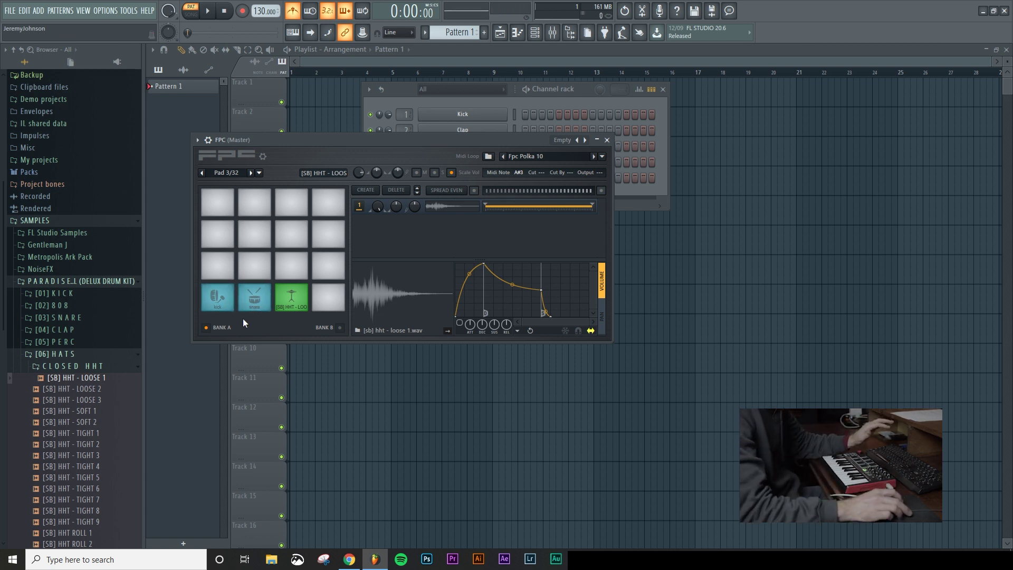
# - Route the kick, snare and hi-hat pads to outputs 1, 2 and 3, and move the FPC window aside
pyautogui.click(224, 294)
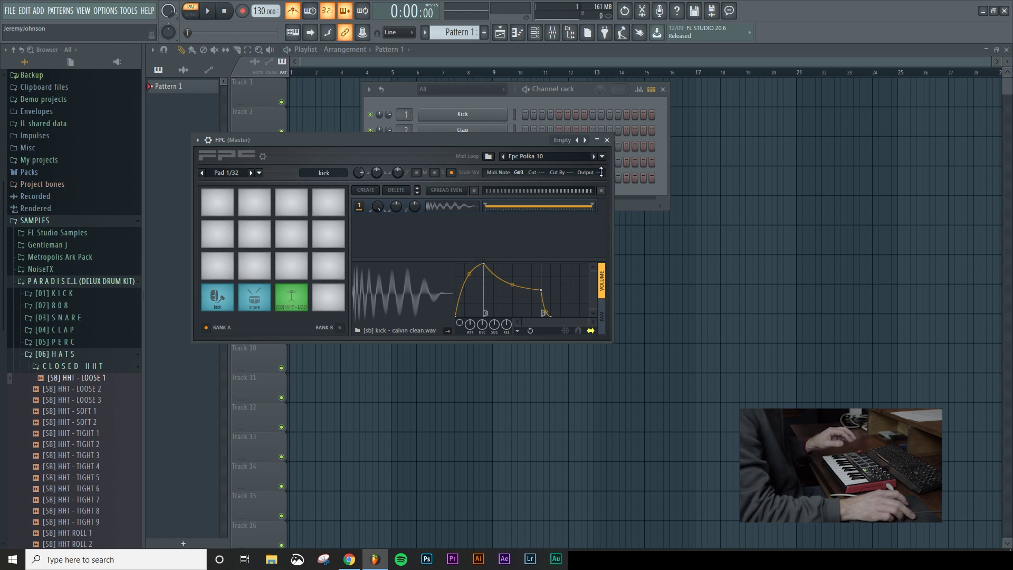
pyautogui.click(290, 300)
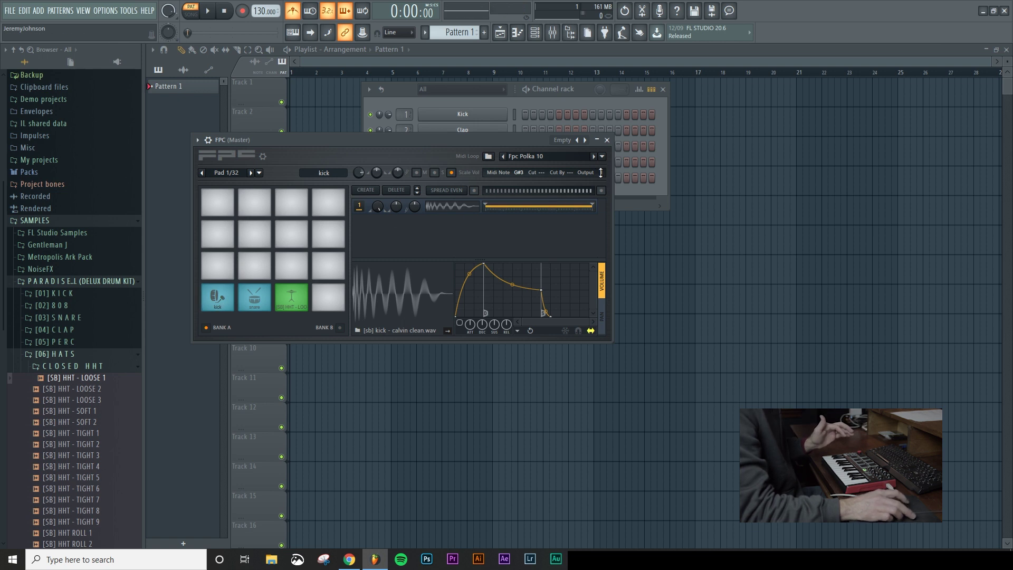
pyautogui.click(266, 297)
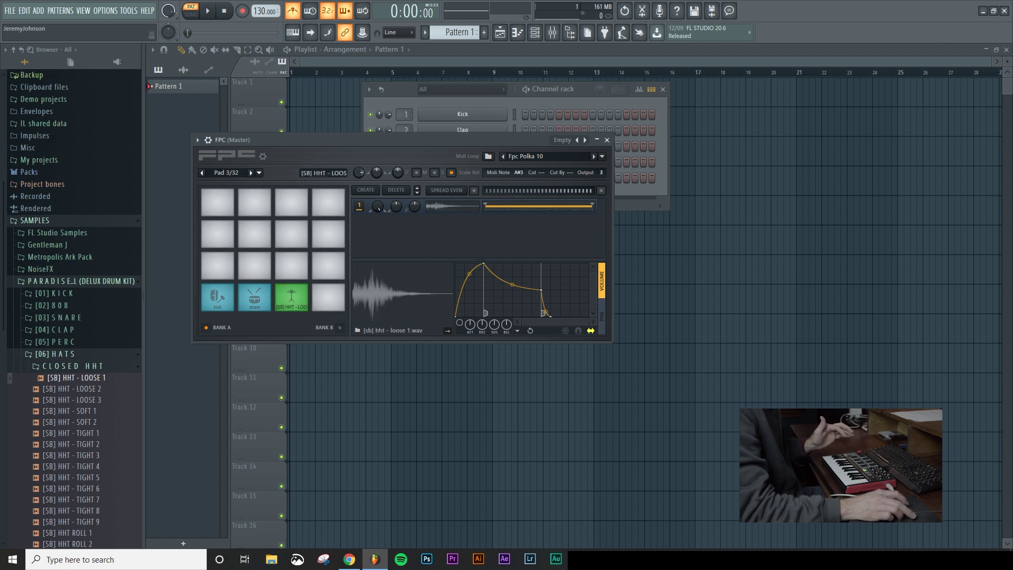
pyautogui.moveTo(442, 139); pyautogui.dragTo(544, 81)
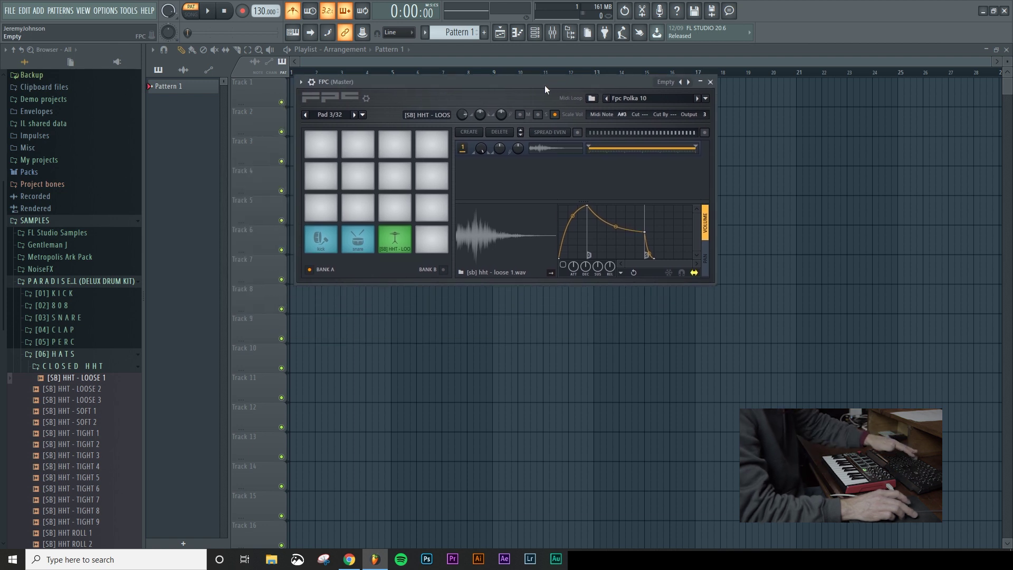
# - Place the mixer below the FPC and play snare and kick to confirm Inserts 2 and 1
pyautogui.click(552, 33)
pyautogui.moveTo(825, 116); pyautogui.dragTo(826, 232)
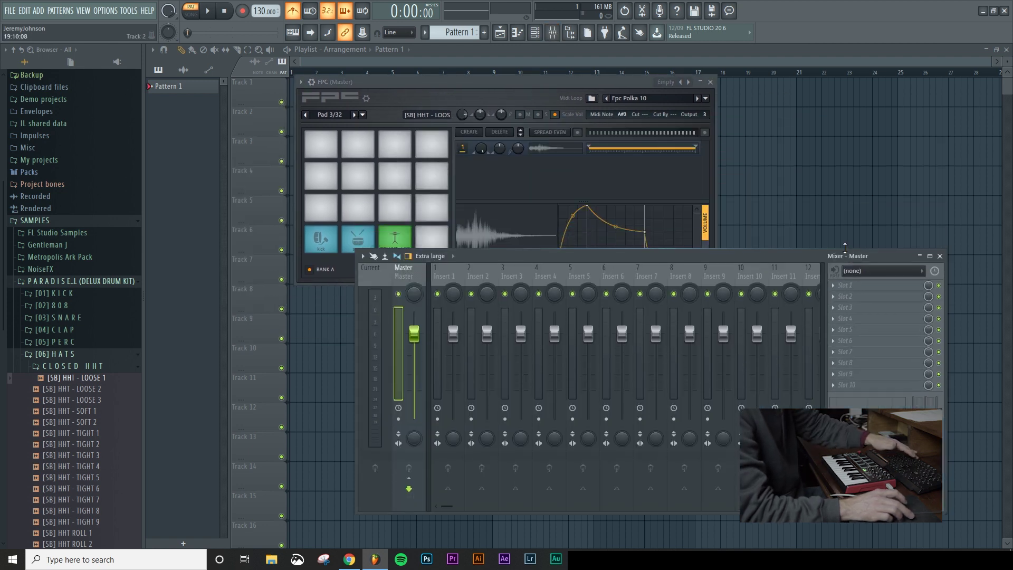
pyautogui.moveTo(670, 249); pyautogui.dragTo(521, 277)
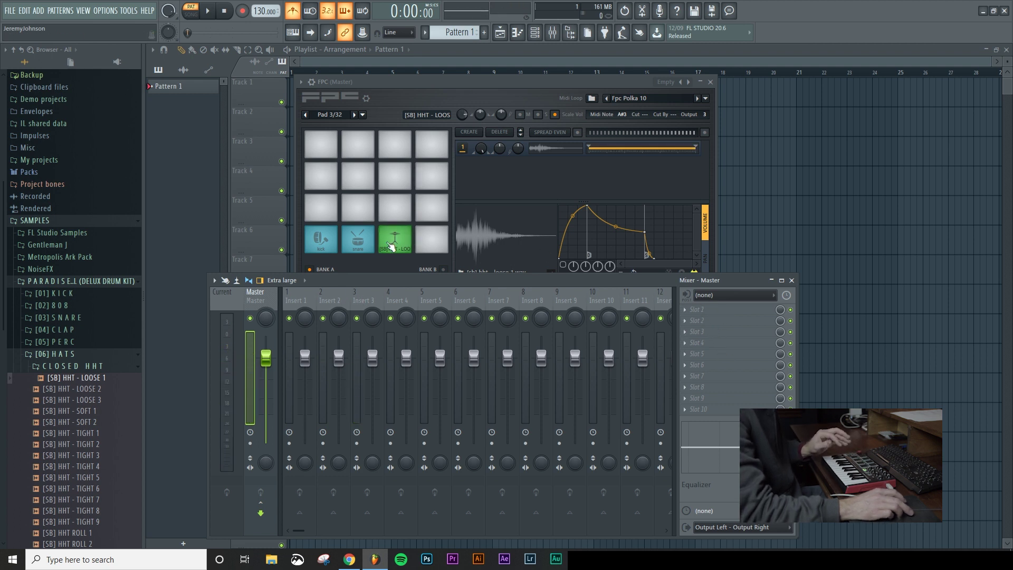
pyautogui.click(358, 240)
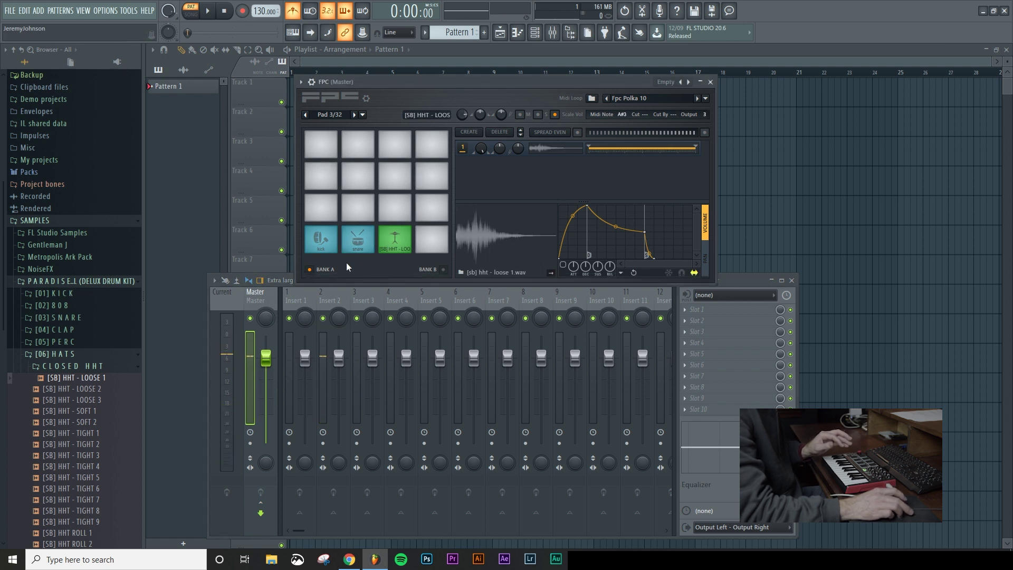
pyautogui.click(320, 240)
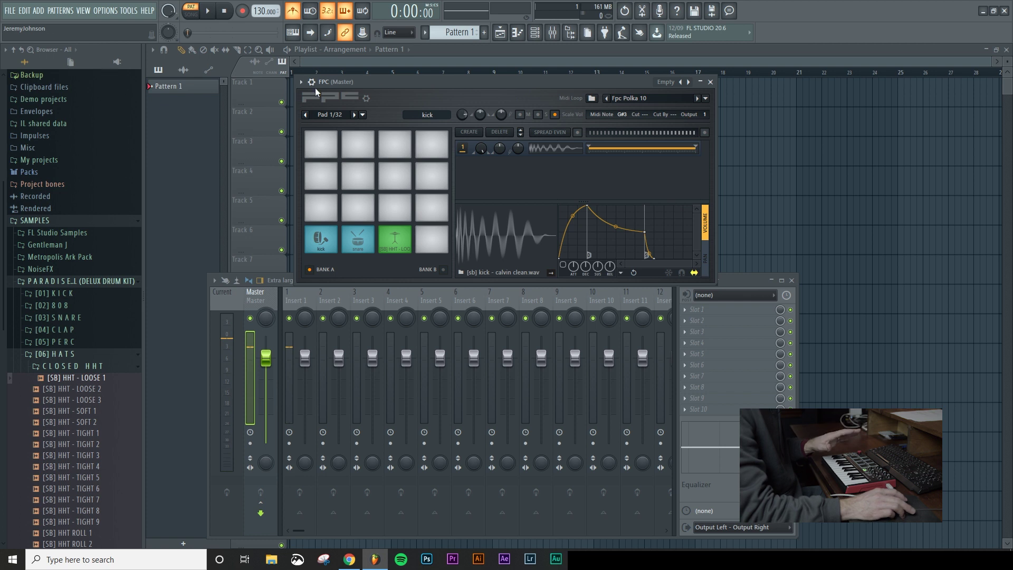
# - Choose Presets > Save preset as... from the FPC plugin options menu
pyautogui.moveTo(374, 80); pyautogui.dragTo(372, 49)
pyautogui.click(298, 51)
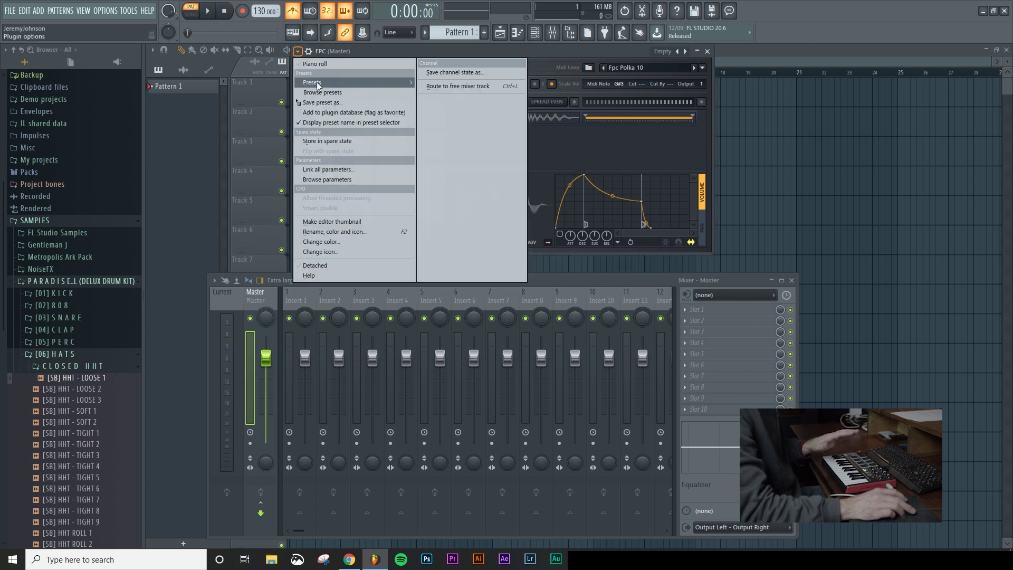
pyautogui.moveTo(318, 83)
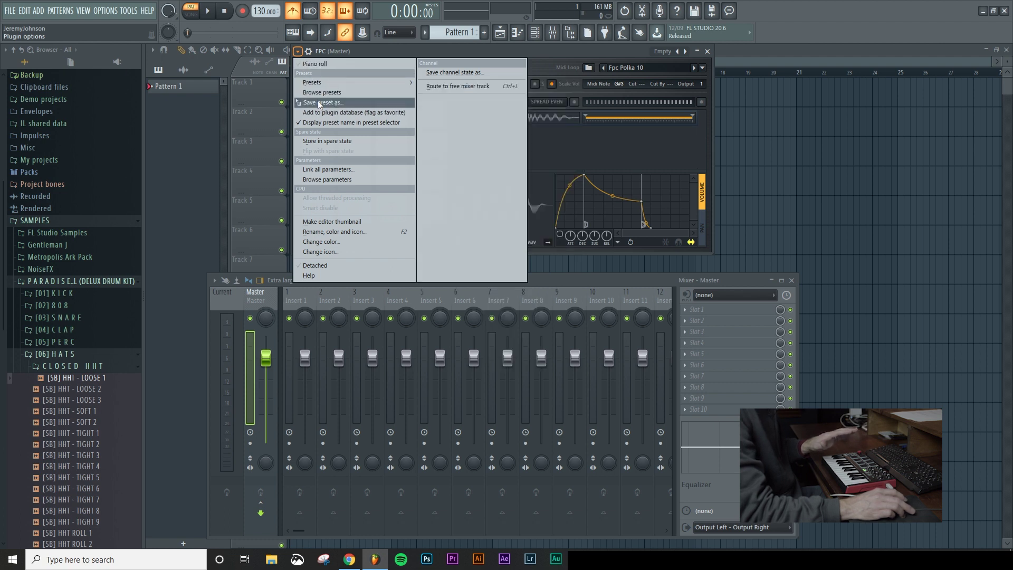
pyautogui.click(319, 103)
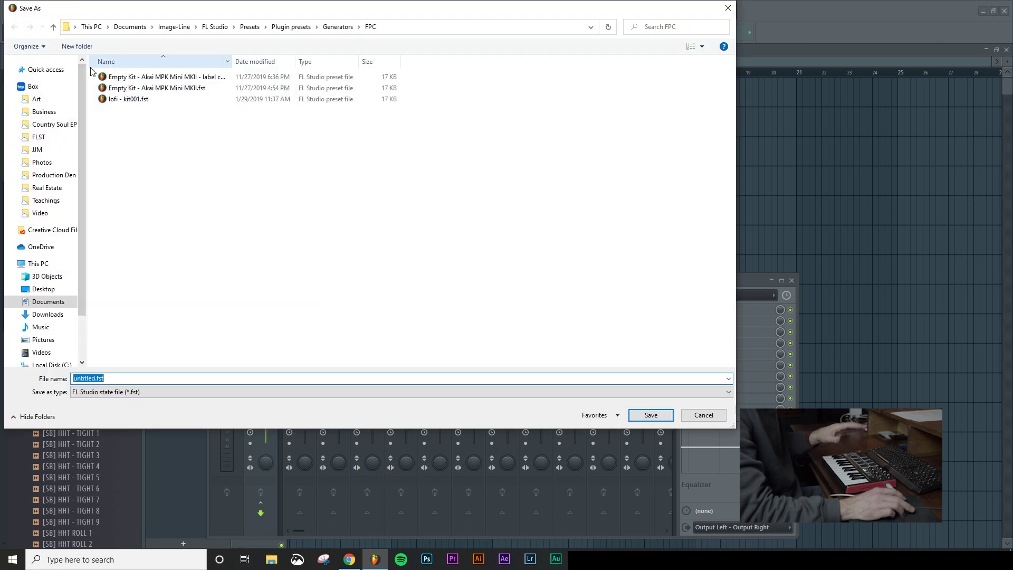